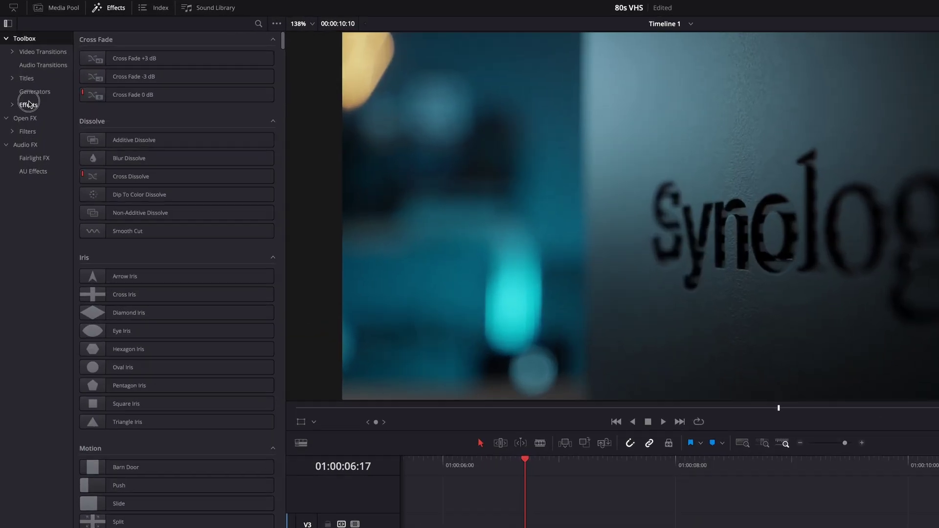
# Step: Drop an Adjustment Clip onto V2 above the footage and apply Resolve FX Analog Damage to it
pyautogui.click(22, 79)
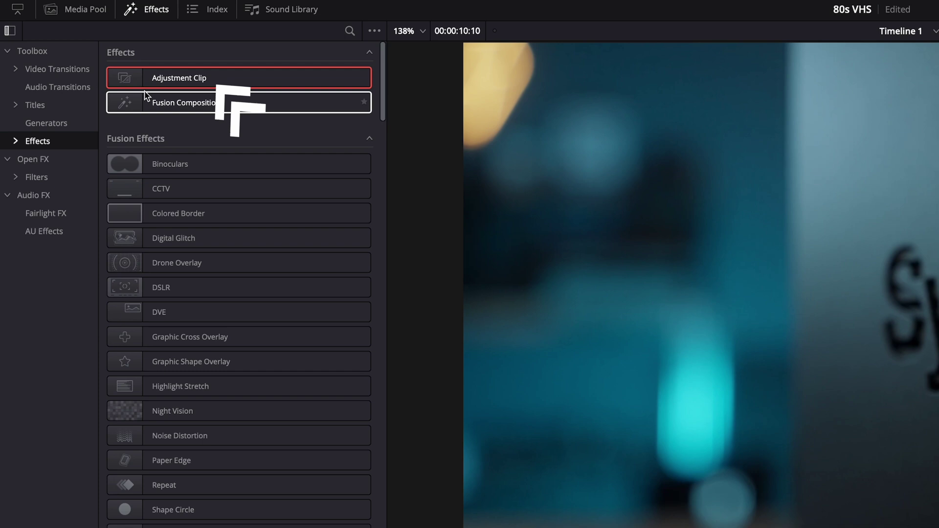
pyautogui.moveTo(149, 80); pyautogui.dragTo(184, 341)
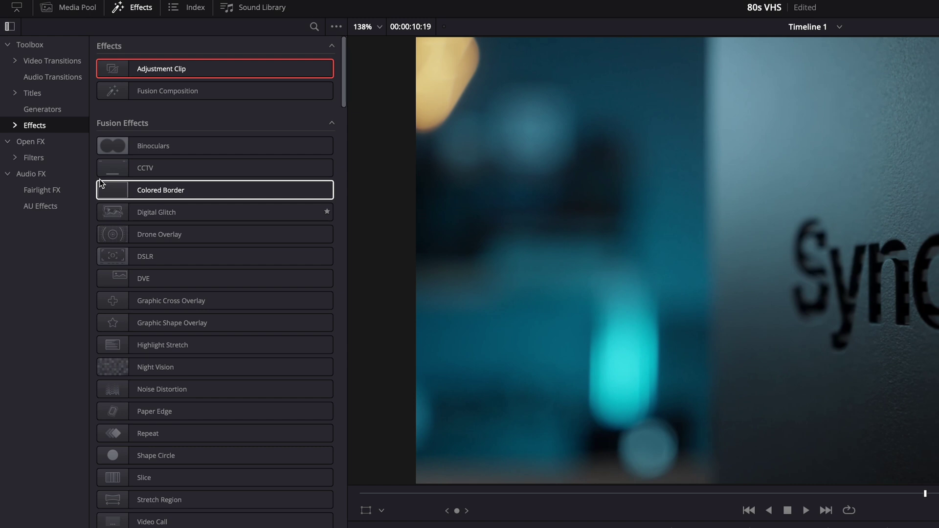
pyautogui.click(26, 143)
pyautogui.scroll(-10, 132, 465)
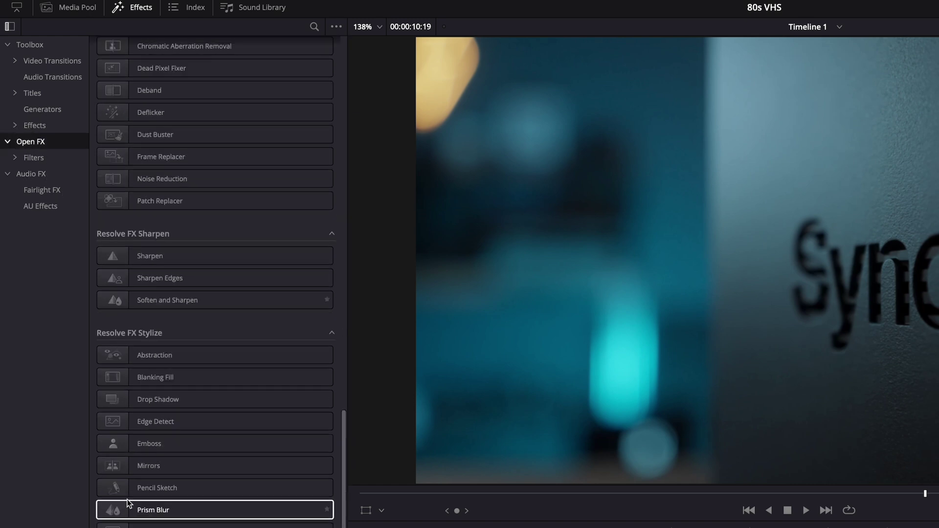
pyautogui.scroll(-8, 128, 503)
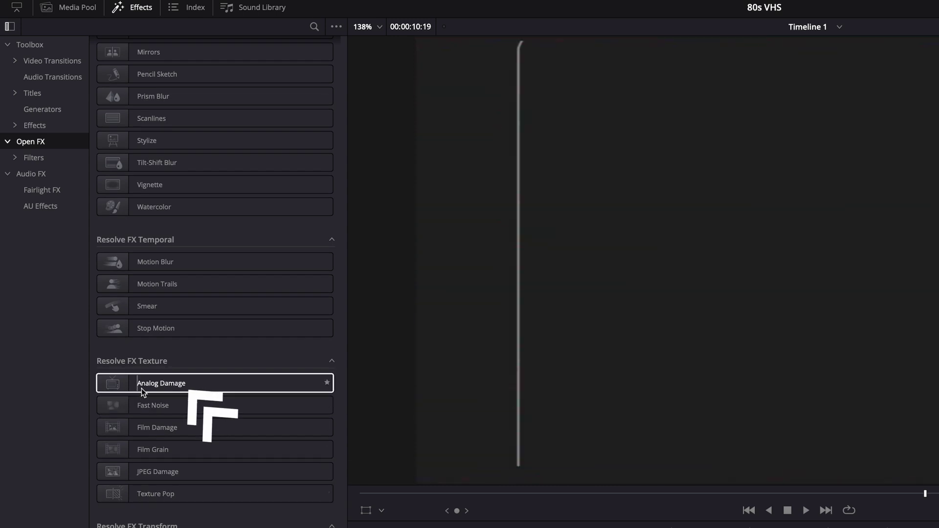
pyautogui.moveTo(169, 384); pyautogui.dragTo(654, 527)
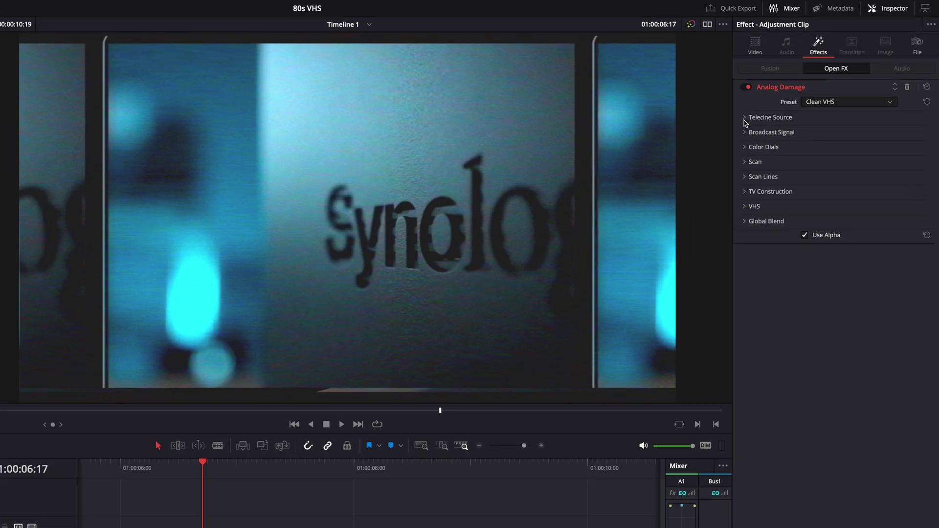
pyautogui.click(794, 88)
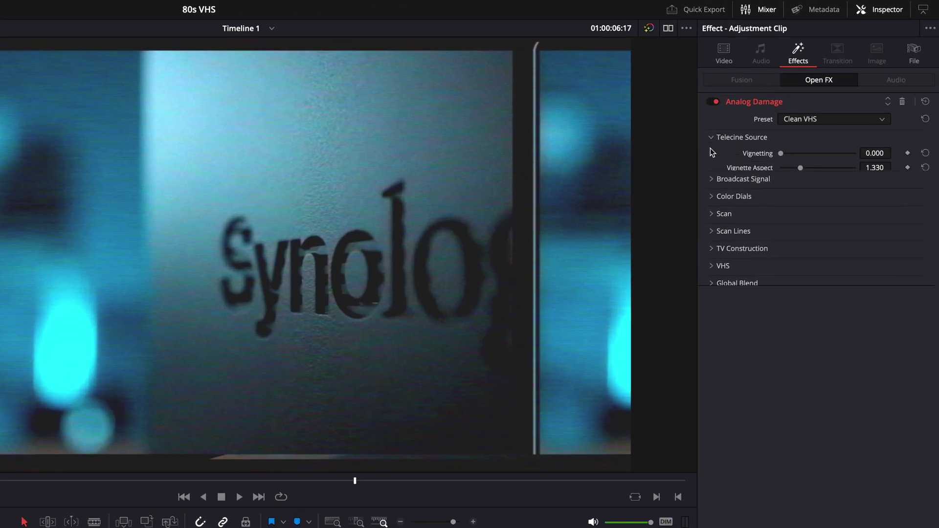
pyautogui.click(794, 127)
pyautogui.click(714, 327)
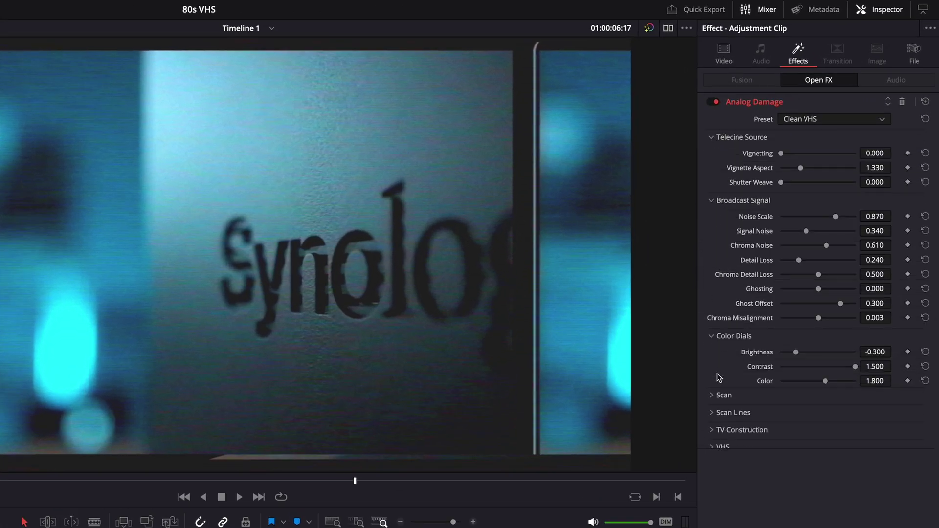
pyautogui.click(715, 415)
pyautogui.click(711, 527)
pyautogui.click(709, 527)
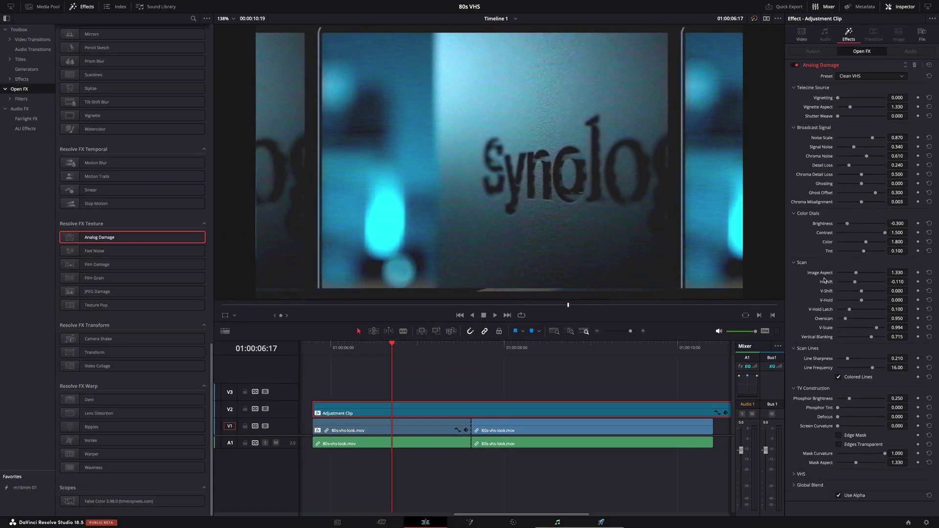
pyautogui.click(794, 388)
pyautogui.click(794, 348)
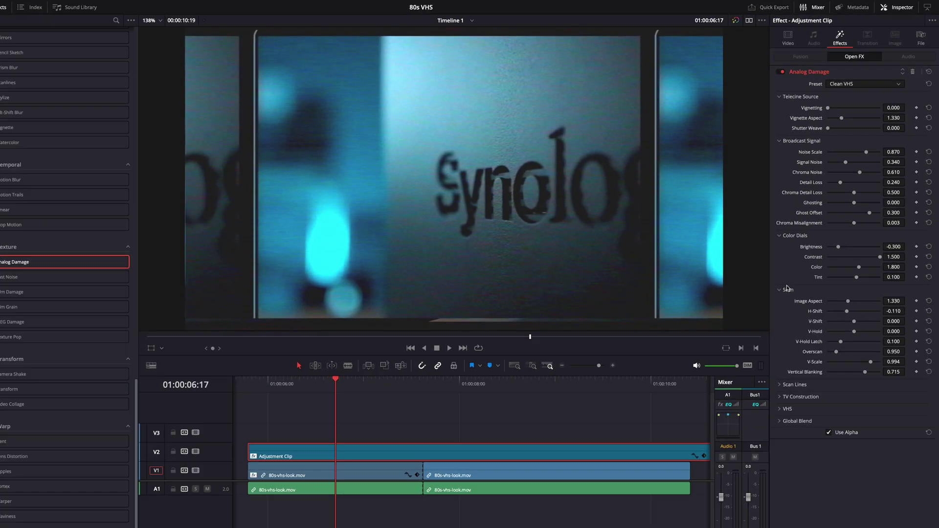
pyautogui.click(794, 263)
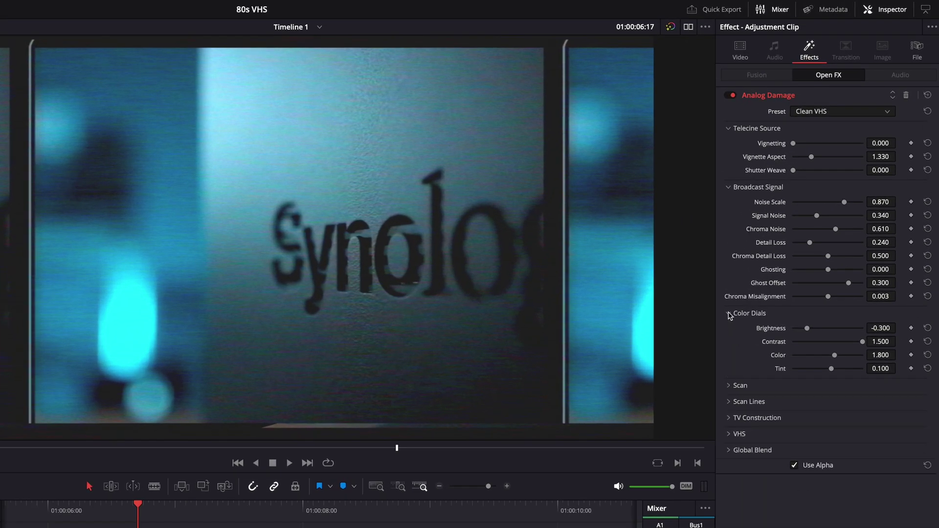
pyautogui.click(729, 314)
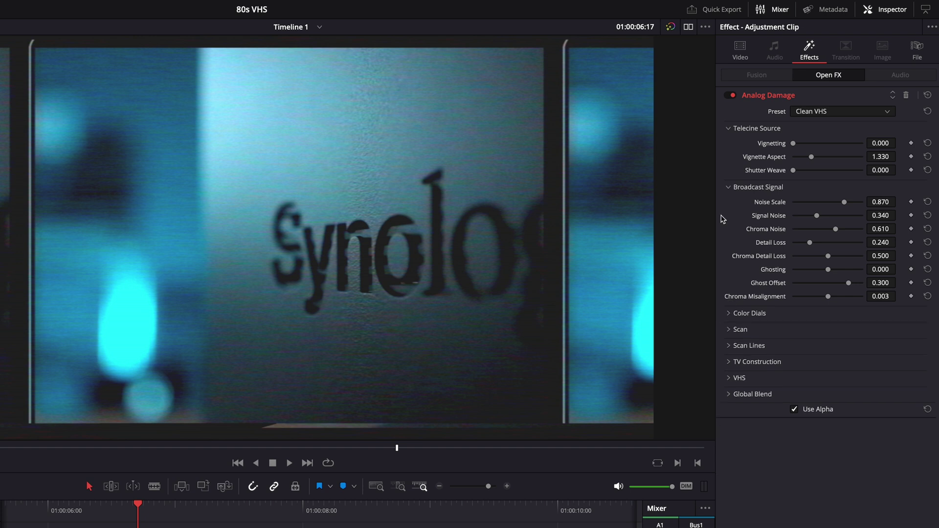
pyautogui.click(729, 188)
pyautogui.click(728, 129)
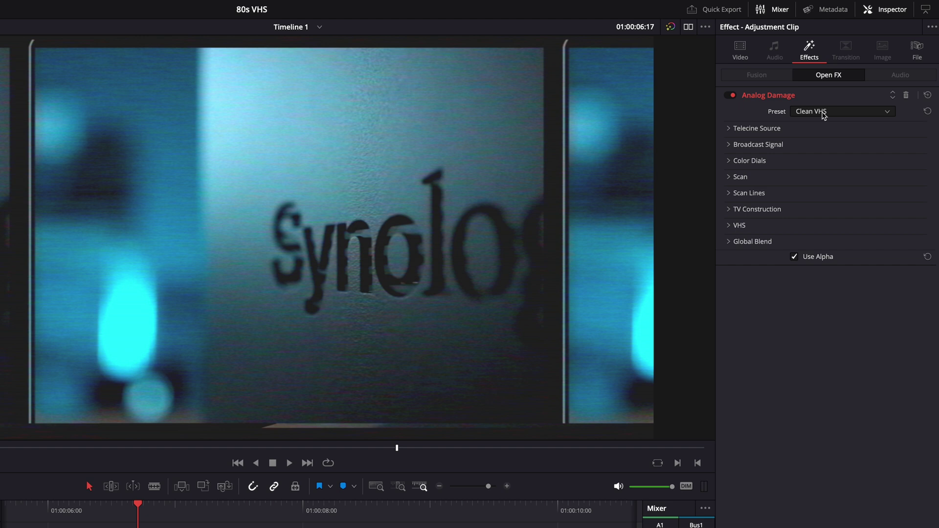
# Step: Keep the Clean VHS preset and raise the Scan Image Aspect to 1.622
pyautogui.click(822, 112)
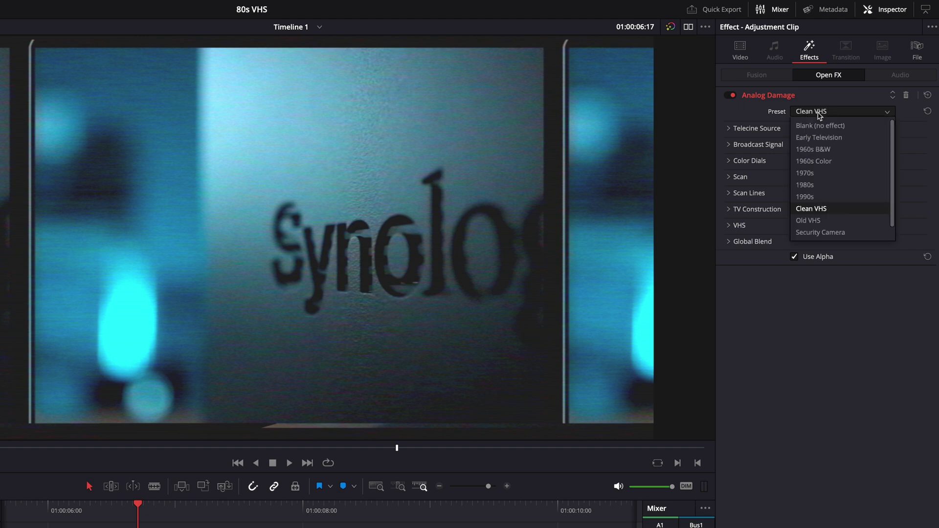
pyautogui.click(813, 210)
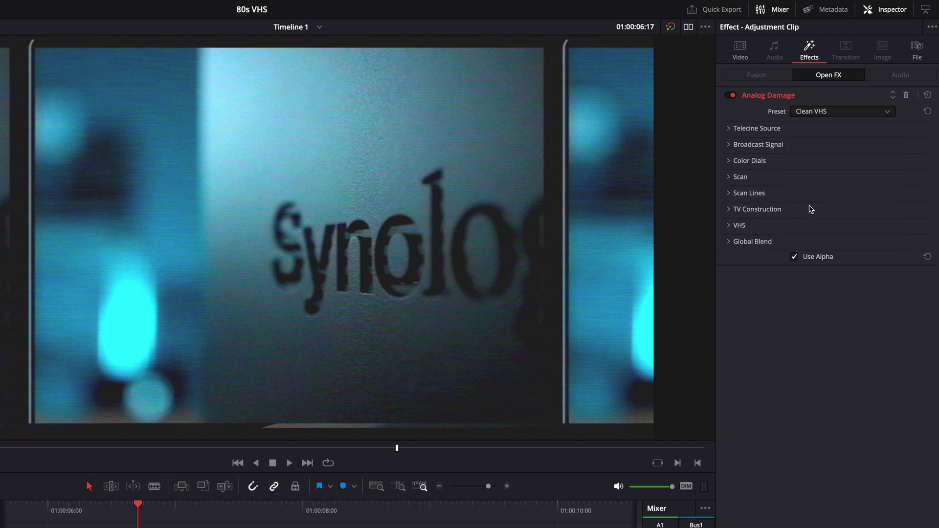
pyautogui.click(730, 175)
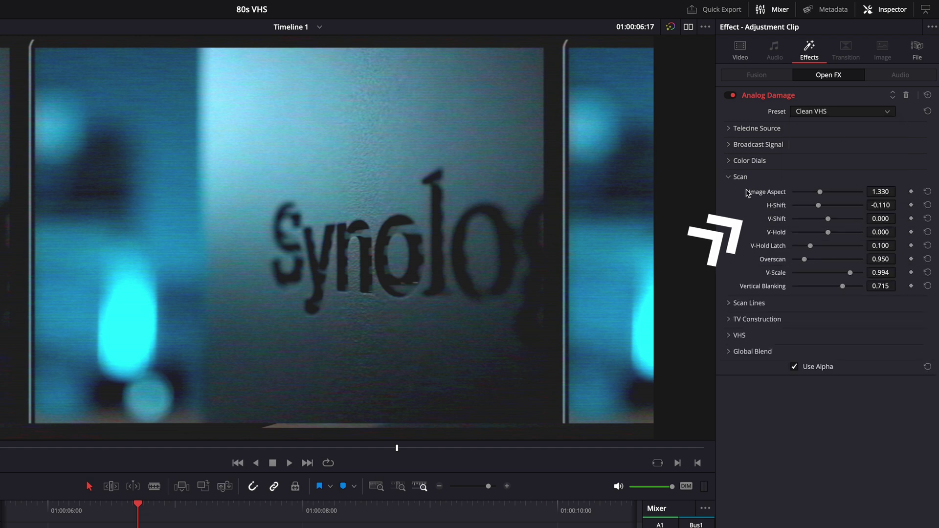
pyautogui.moveTo(822, 192); pyautogui.dragTo(828, 219)
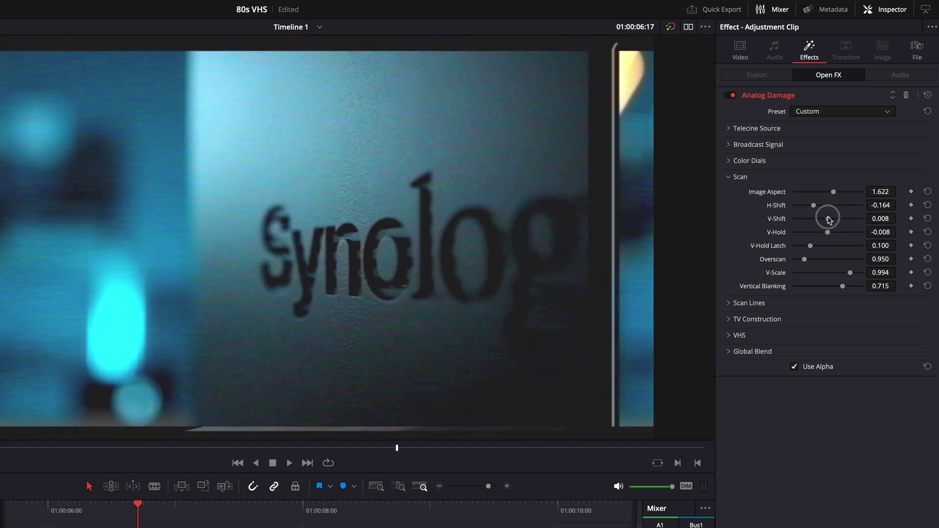
# Step: Add Restless Foot wobble in the VHS settings and shift the colour Tint to -0.085
pyautogui.click(729, 336)
pyautogui.moveTo(807, 351); pyautogui.dragTo(822, 353)
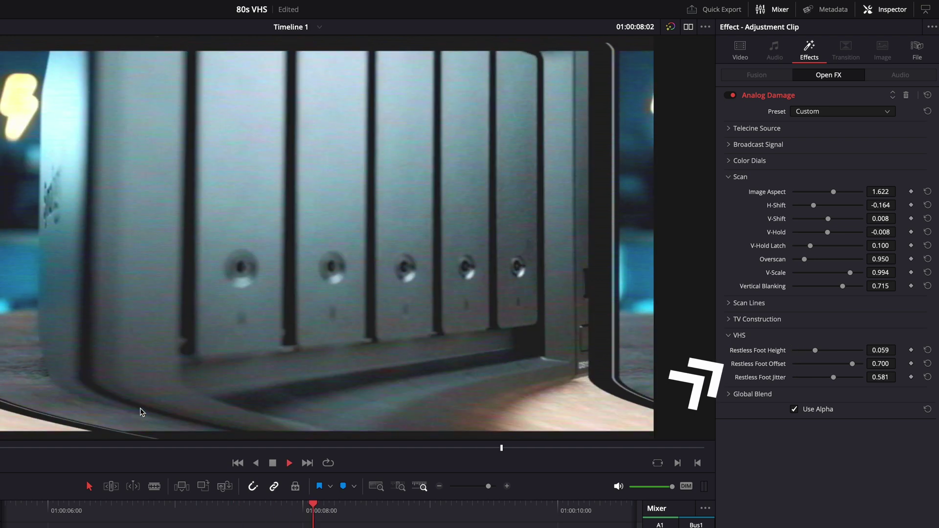
pyautogui.press('space')
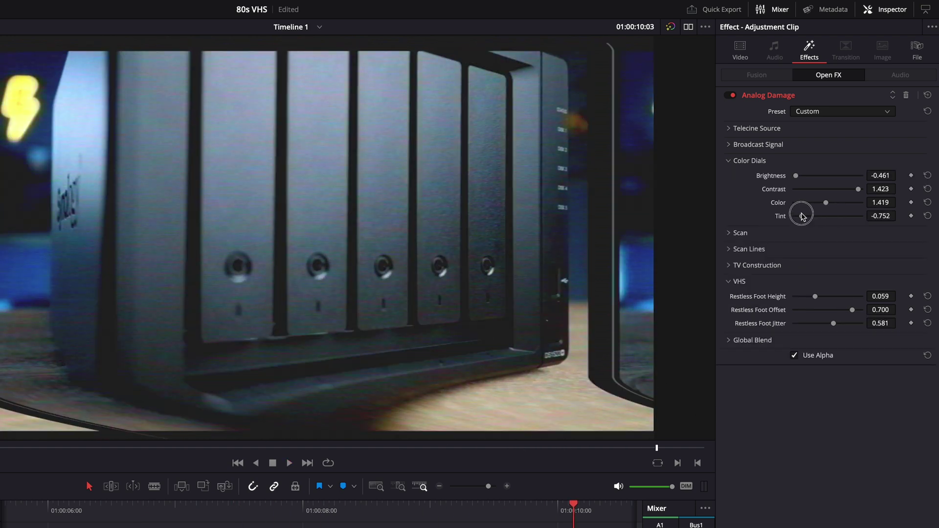
pyautogui.moveTo(799, 212); pyautogui.dragTo(825, 220)
# Step: Raise Broadcast Signal Noise to 0.535 for heavy static
pyautogui.click(729, 162)
pyautogui.click(756, 145)
pyautogui.moveTo(817, 175)
pyautogui.mouseDown()
pyautogui.moveTo(865, 177)
pyautogui.moveTo(831, 178)
pyautogui.mouseUp()
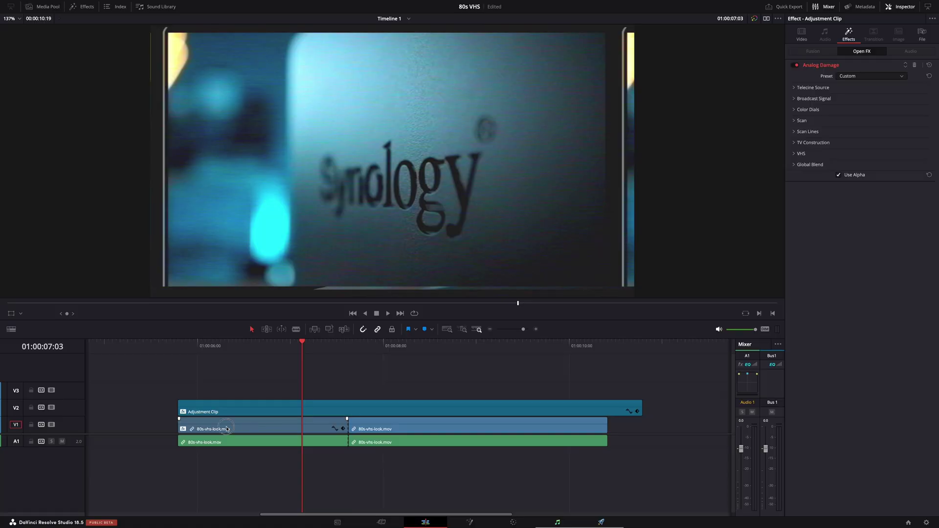
# Step: Select the first 80s-vhs-look.mov clip to show its Camera Shake, with the playhead near 6 seconds
pyautogui.click(227, 429)
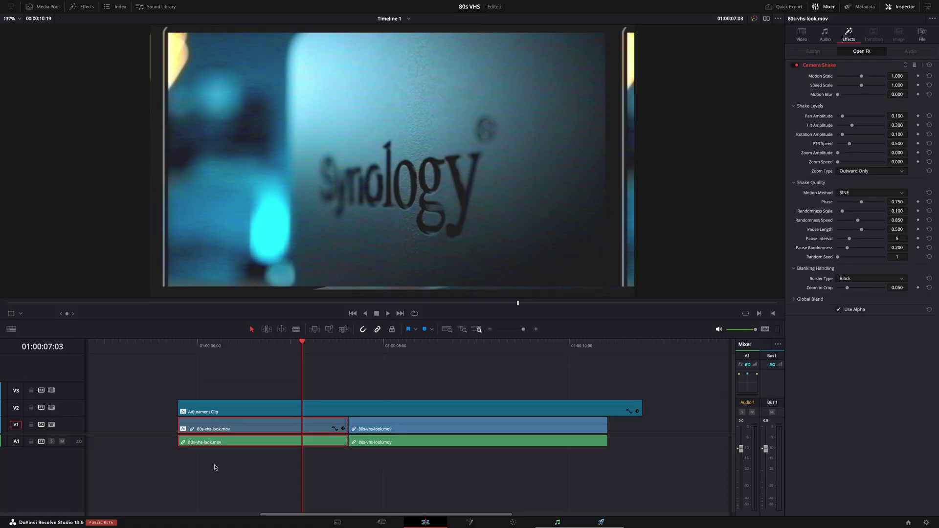
pyautogui.click(226, 407)
pyautogui.click(224, 432)
pyautogui.moveTo(197, 346); pyautogui.dragTo(210, 346)
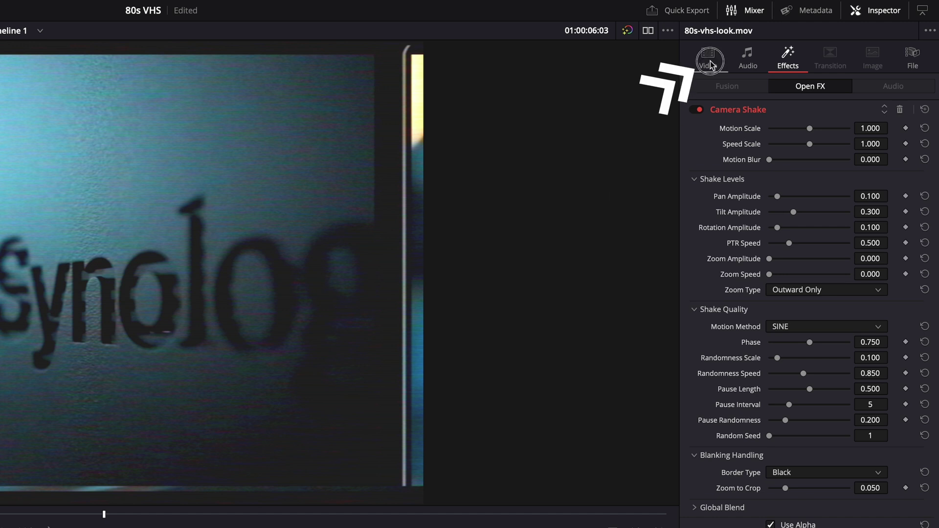
# Step: Keyframe the clip's Transform Zoom, ramping it from 1.000 to 1.630
pyautogui.click(709, 62)
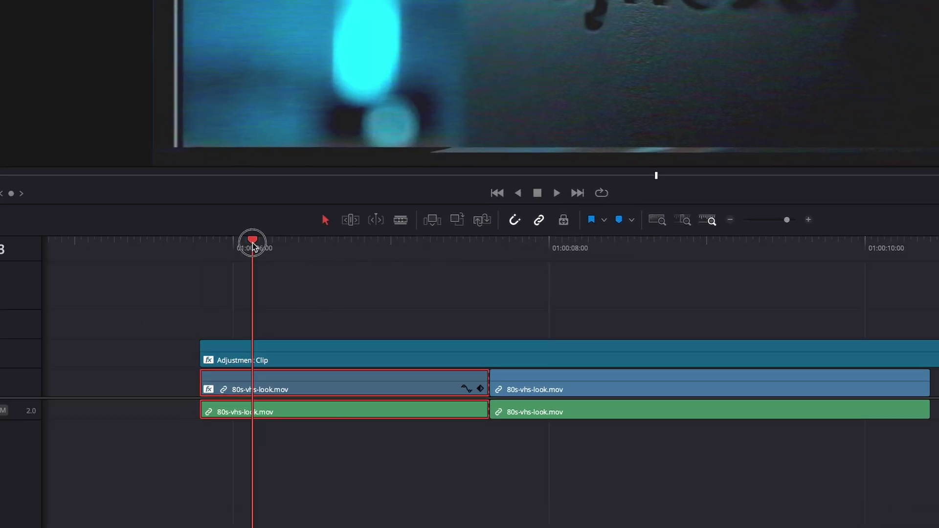
pyautogui.moveTo(251, 244); pyautogui.dragTo(332, 242)
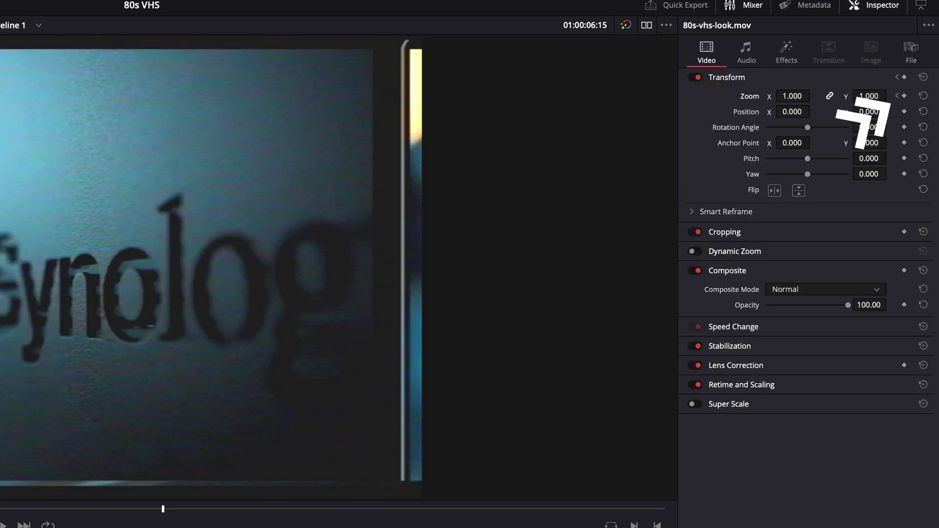
pyautogui.click(904, 97)
pyautogui.moveTo(794, 96); pyautogui.dragTo(841, 98)
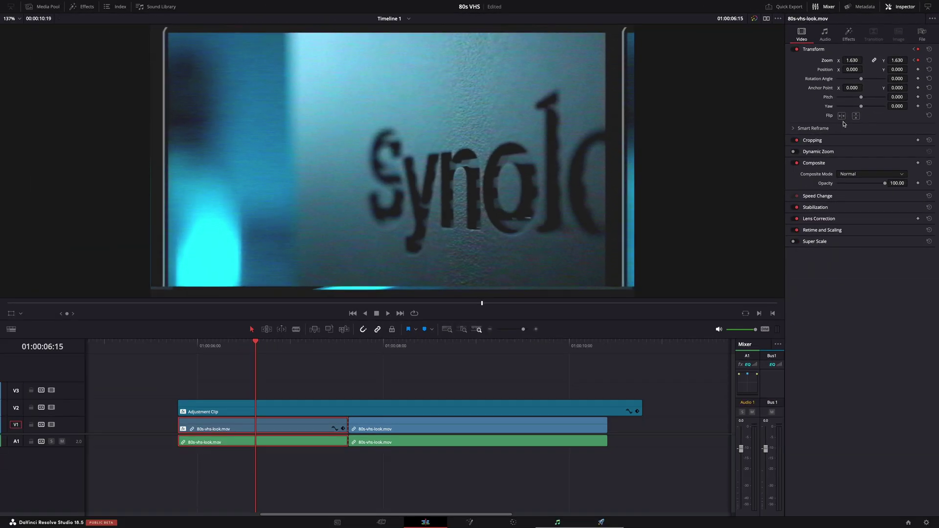
pyautogui.moveTo(255, 341); pyautogui.dragTo(220, 343)
# Step: Slide the zoom keyframe seven frames earlier and scrub to check the push-in
pyautogui.click(343, 428)
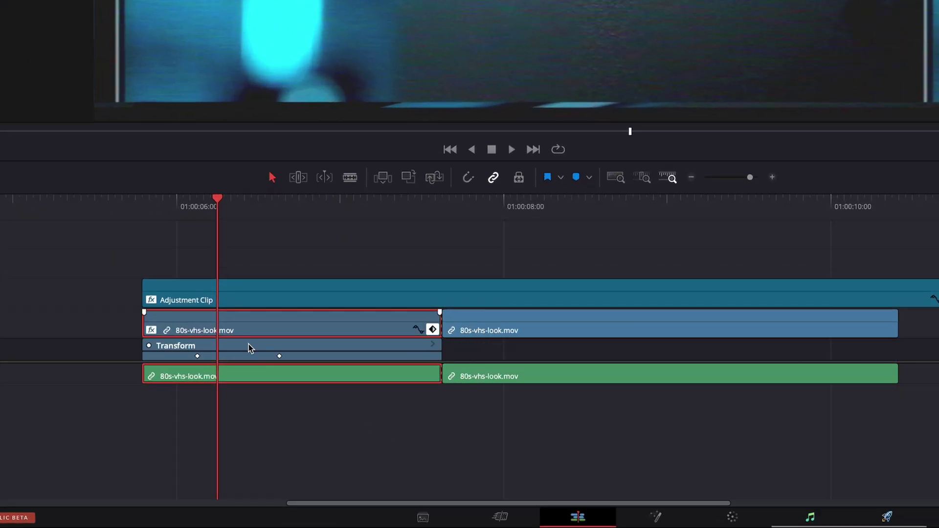
pyautogui.moveTo(278, 356); pyautogui.dragTo(233, 358)
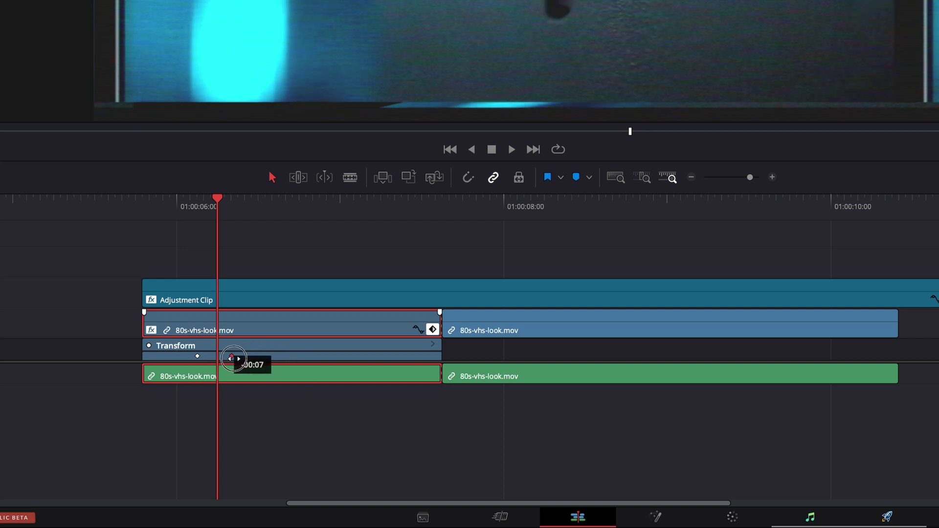
pyautogui.moveTo(220, 210); pyautogui.dragTo(241, 219)
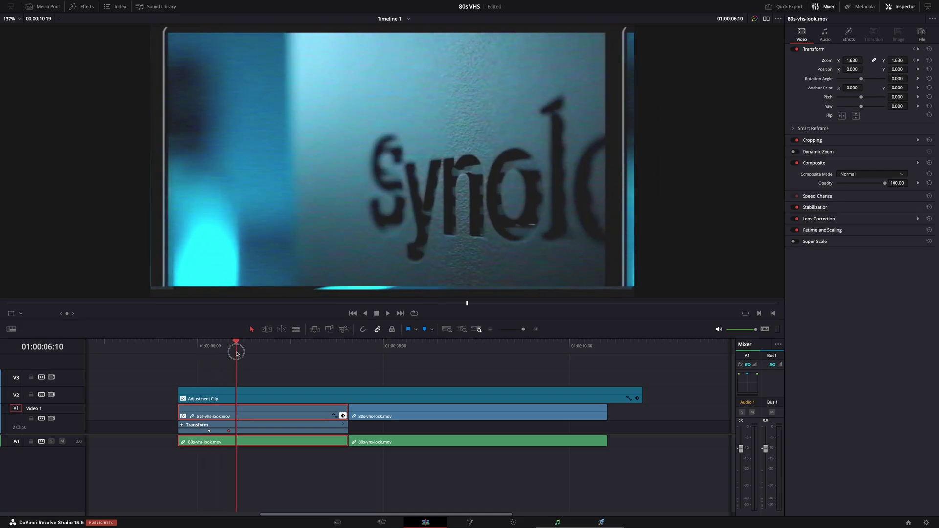
pyautogui.moveTo(236, 354)
pyautogui.mouseDown()
pyautogui.moveTo(201, 355)
pyautogui.moveTo(230, 357)
pyautogui.mouseUp()
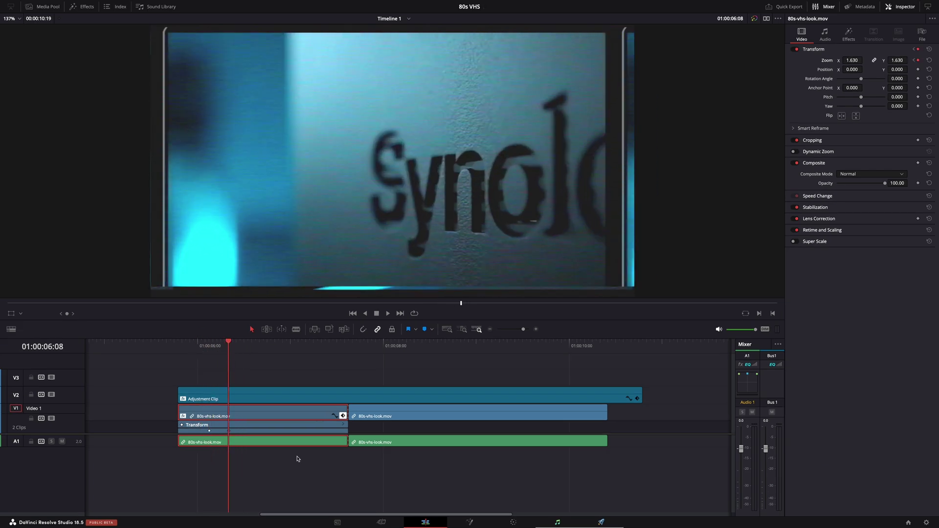
# Step: Add Camera Shake to the first 80s-vhs-look.mov clip with Motion Scale 0.558 and Speed Scale 0.465, then play
pyautogui.click(334, 416)
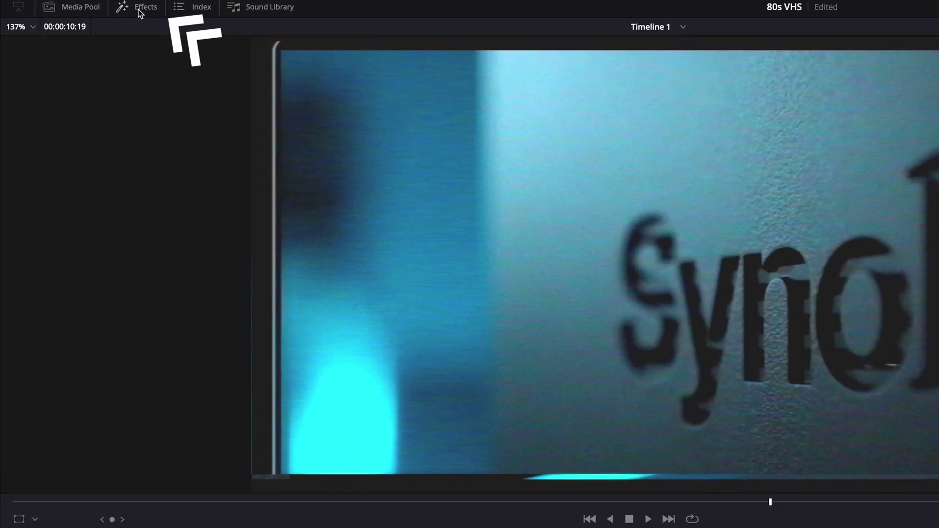
pyautogui.click(83, 7)
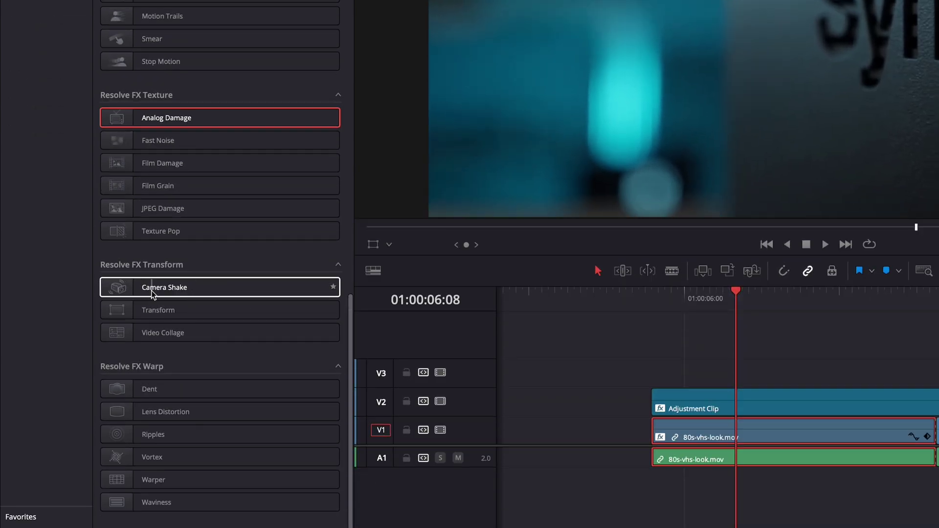
pyautogui.moveTo(151, 290); pyautogui.dragTo(723, 377)
pyautogui.moveTo(337, 377); pyautogui.dragTo(347, 442)
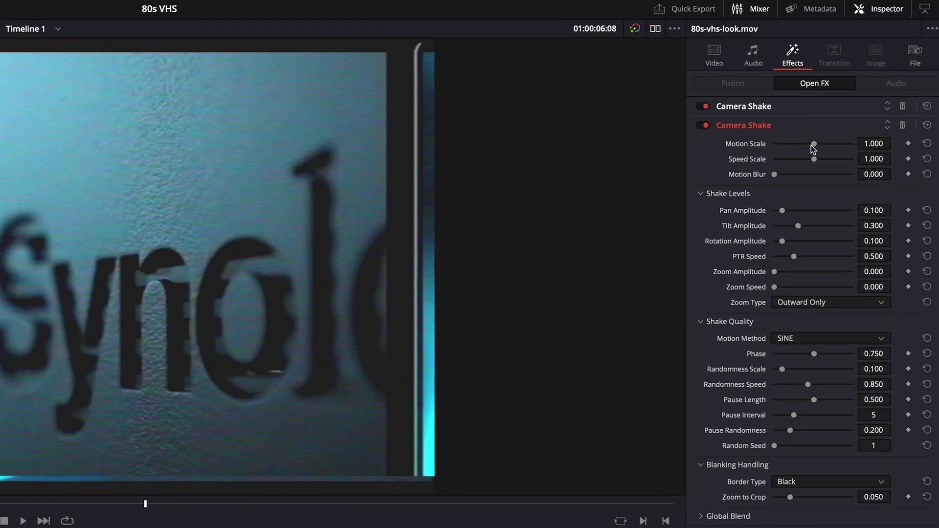
pyautogui.moveTo(813, 144); pyautogui.dragTo(793, 161)
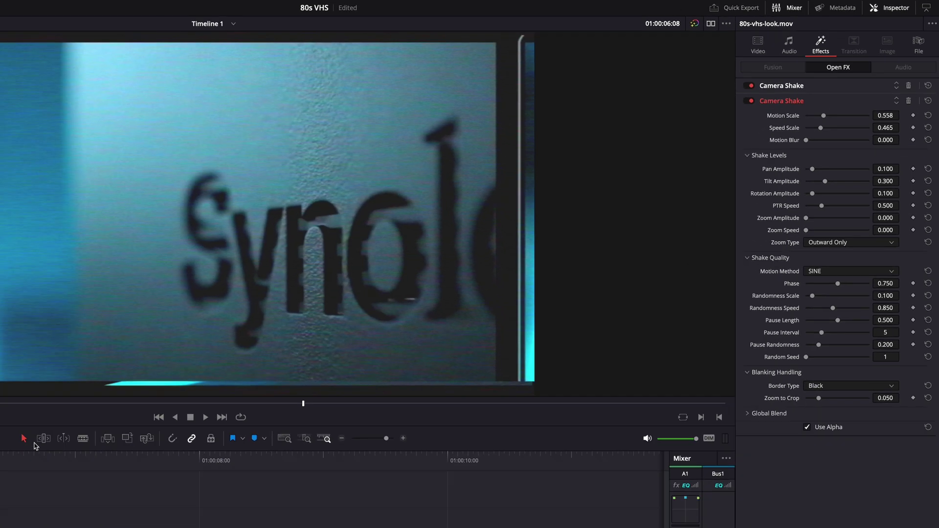
pyautogui.click(200, 347)
pyautogui.press('space')
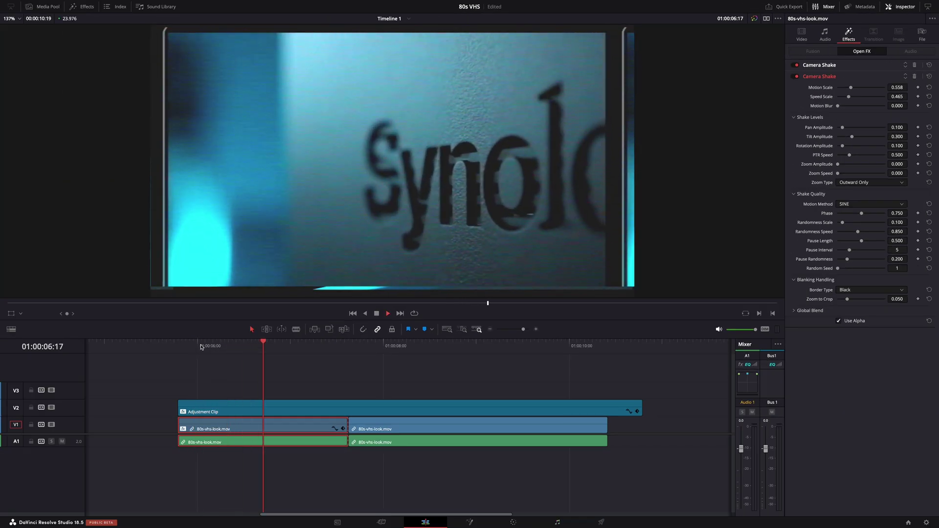
# Step: Replay the opening to check the camera shake
pyautogui.click(175, 346)
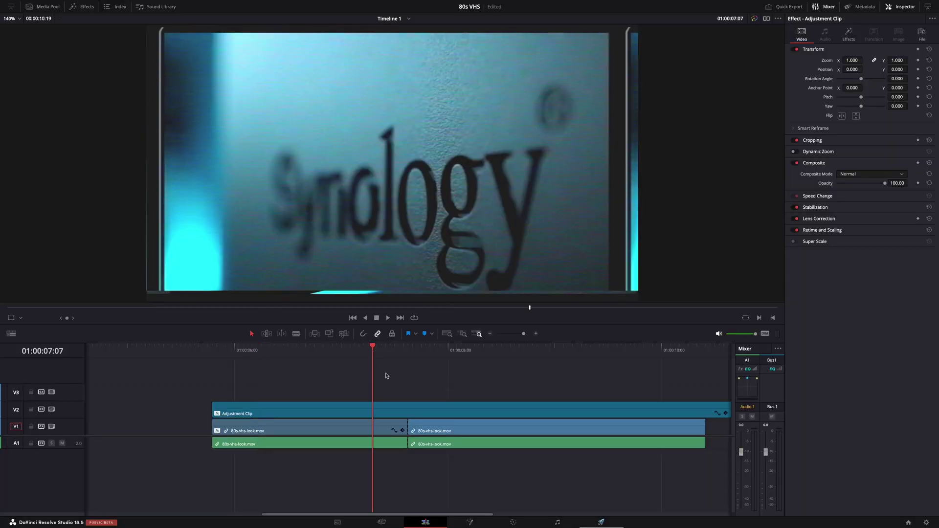
# Step: Drop the Fusion Glitch transition onto the V1 cut and scrub back and forth to preview it
pyautogui.click(84, 6)
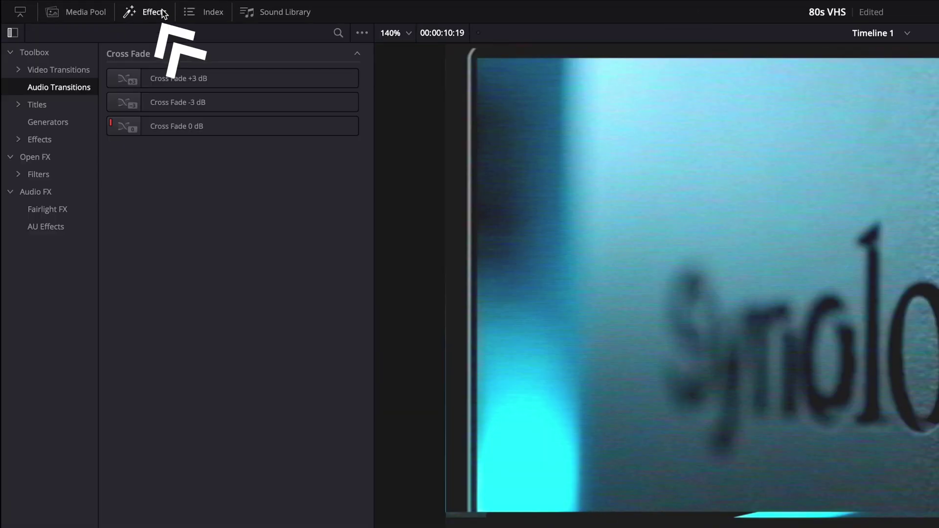
pyautogui.click(54, 71)
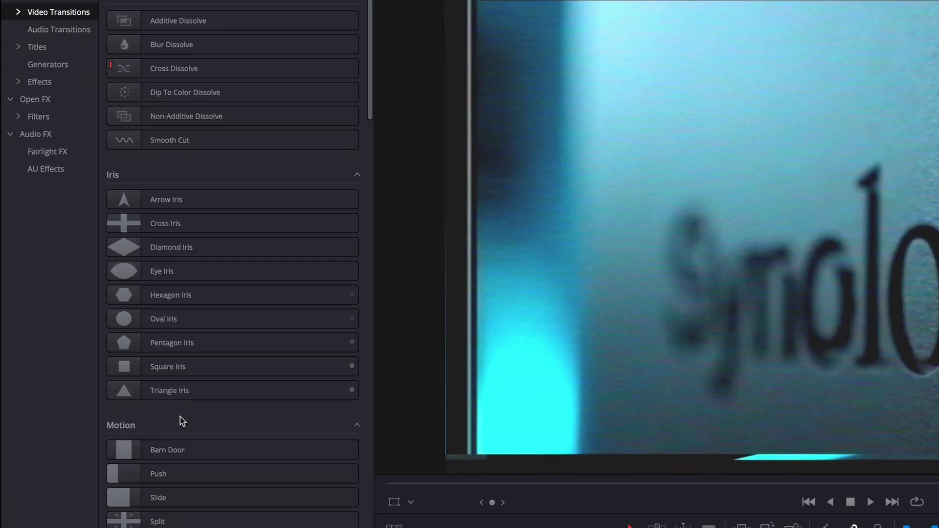
pyautogui.scroll(-15, 180, 475)
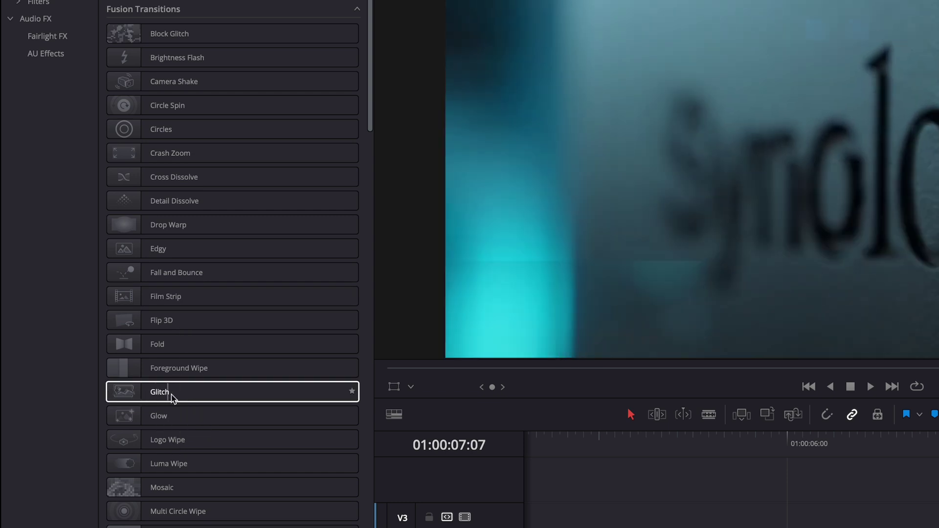
pyautogui.moveTo(171, 394); pyautogui.dragTo(938, 501)
pyautogui.moveTo(456, 368); pyautogui.dragTo(601, 445)
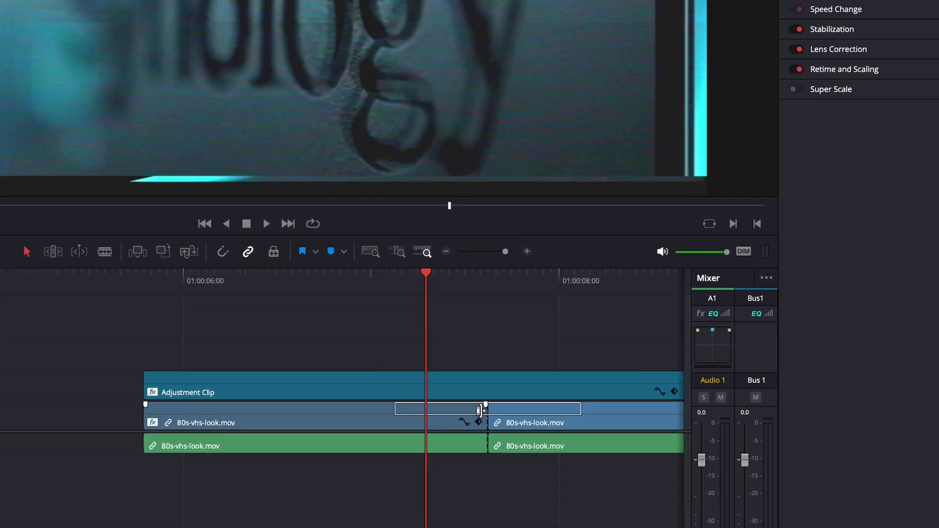
pyautogui.moveTo(479, 410); pyautogui.dragTo(479, 410)
pyautogui.moveTo(426, 274)
pyautogui.mouseDown()
pyautogui.moveTo(387, 286)
pyautogui.moveTo(429, 287)
pyautogui.mouseUp()
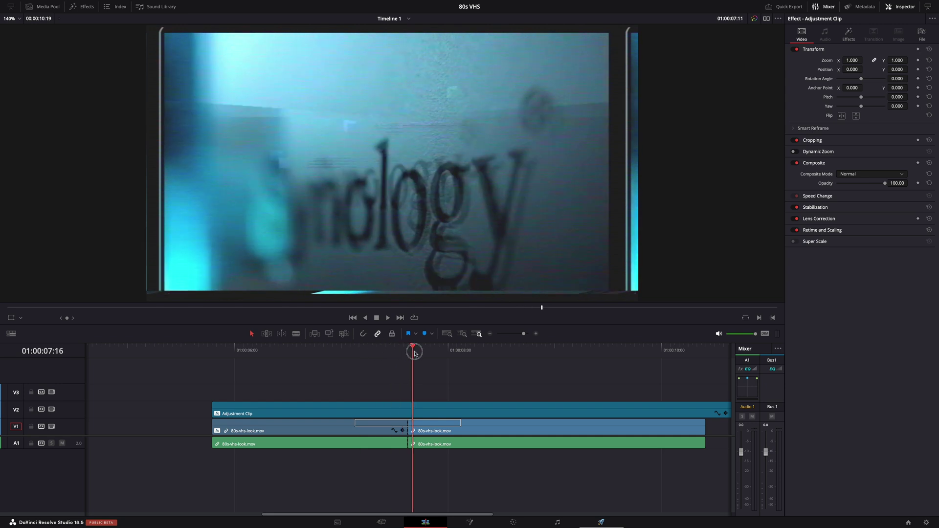
pyautogui.moveTo(415, 353); pyautogui.dragTo(351, 351)
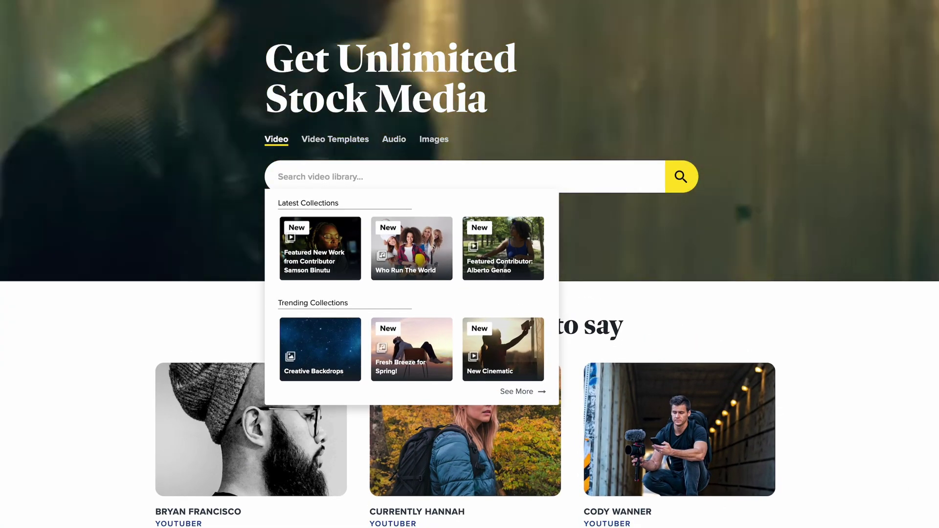
# Step: Search Storyblocks for '80s VHS static', open the flickering analog TV signal clip, then search '80s retro'
pyautogui.write('80s VHS static')
pyautogui.press('Return')
pyautogui.scroll(-3, 934, 172)
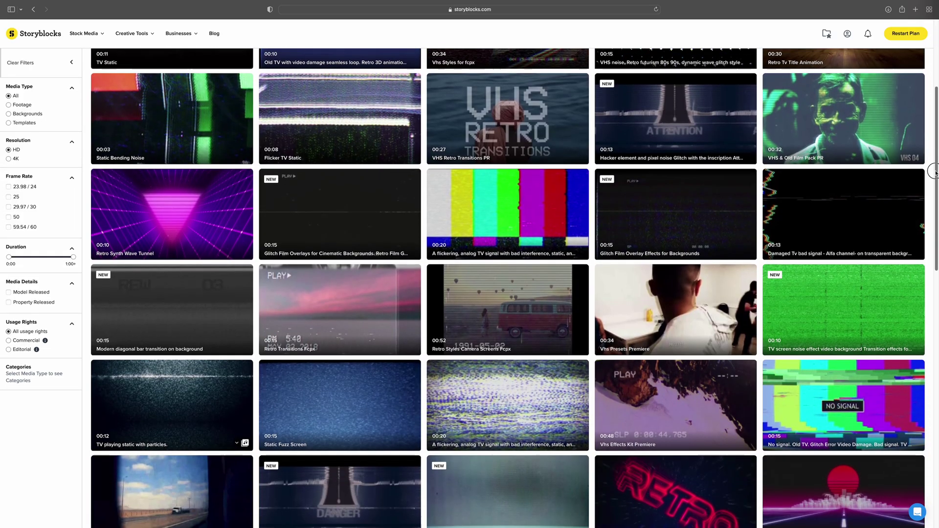
pyautogui.scroll(-5, 934, 172)
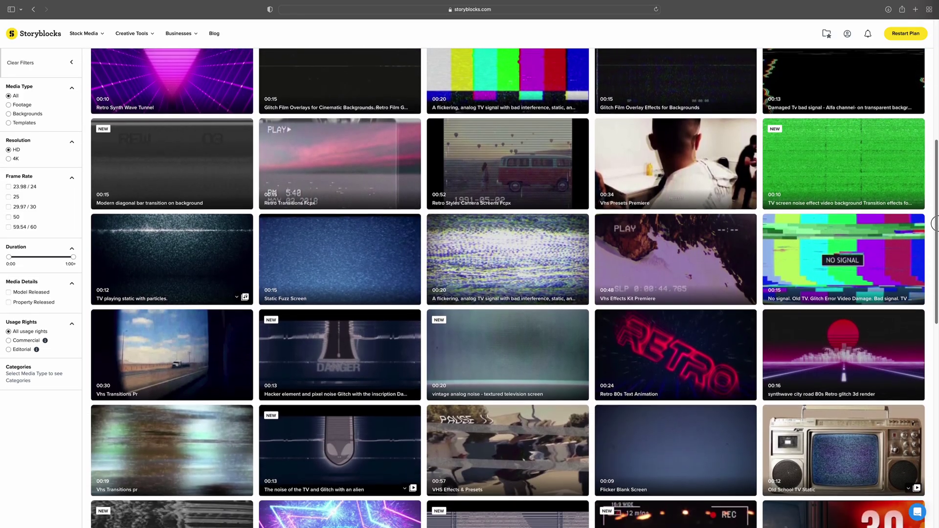
pyautogui.click(431, 274)
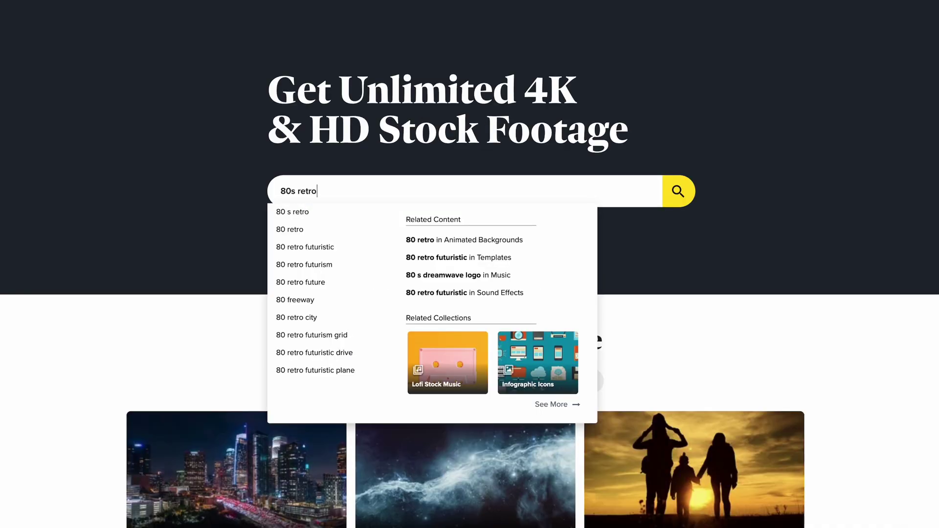
pyautogui.press('Return')
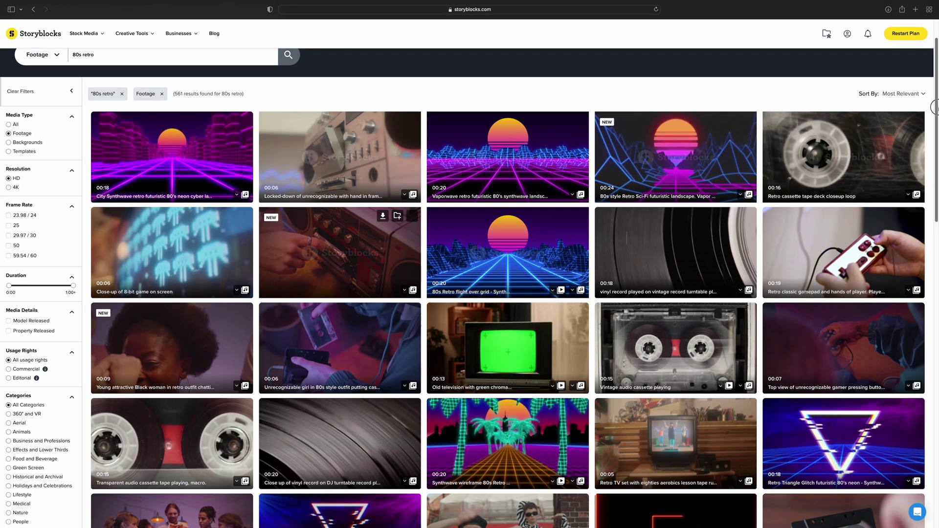
pyautogui.scroll(-4, 934, 161)
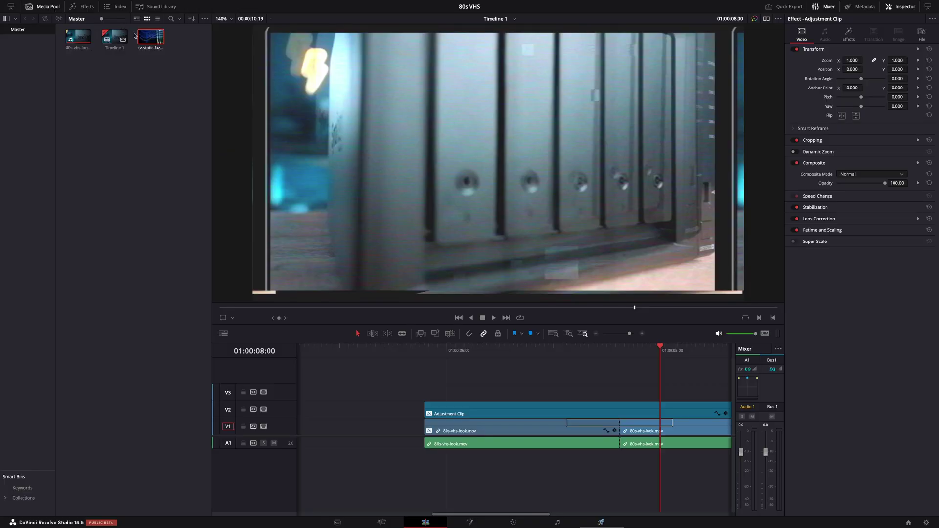
# Step: Place the tv-static clip on V3, trim its start, delete the extra copy, and preview it over the cut
pyautogui.moveTo(322, 125); pyautogui.dragTo(608, 383)
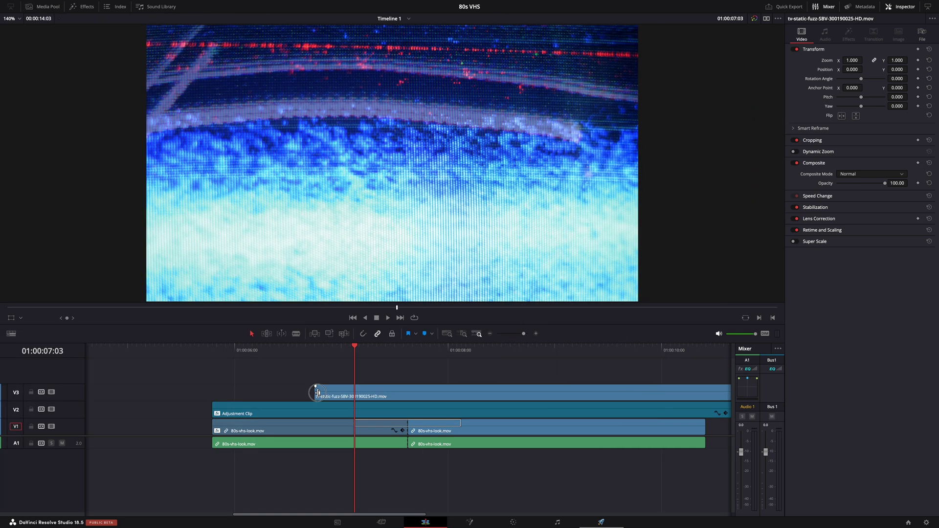
pyautogui.moveTo(317, 393); pyautogui.dragTo(356, 392)
pyautogui.hotkey('shift', 'Right')
pyautogui.press('Delete')
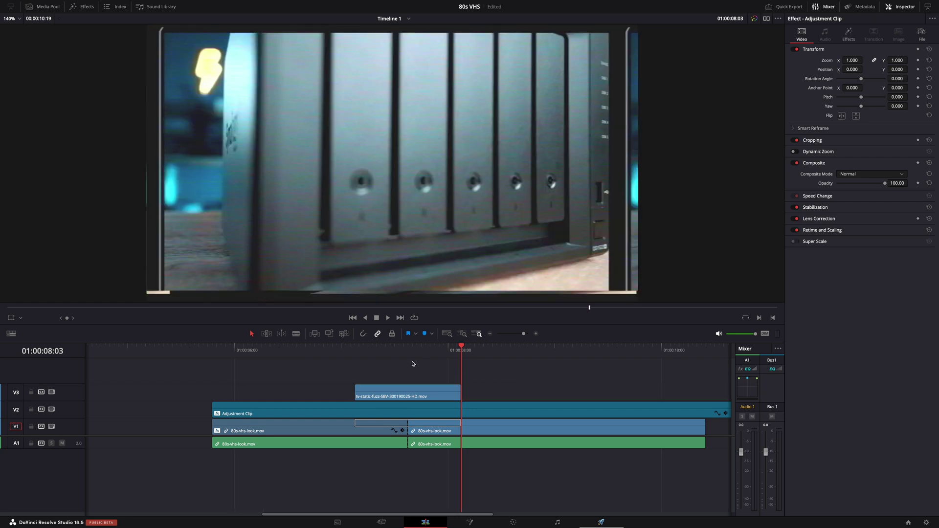
pyautogui.moveTo(358, 356)
pyautogui.mouseDown()
pyautogui.moveTo(450, 356)
pyautogui.moveTo(373, 357)
pyautogui.mouseUp()
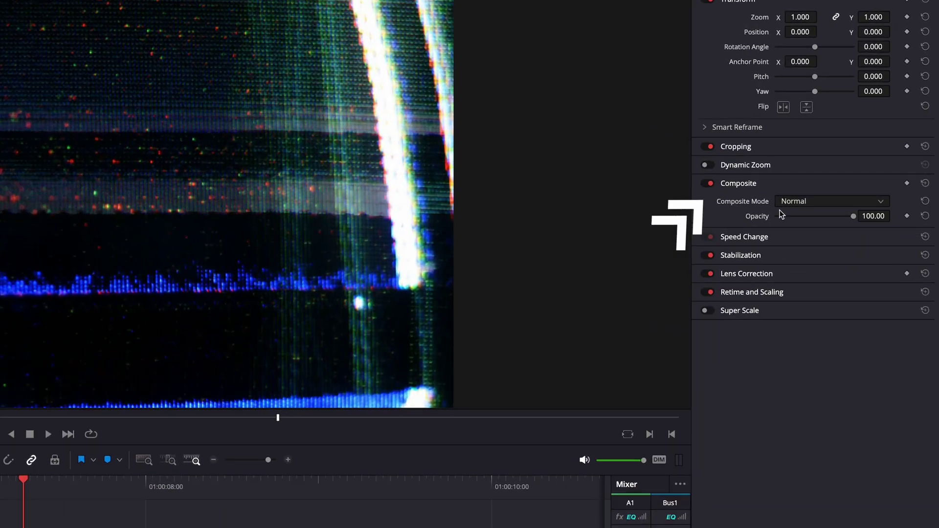
pyautogui.scroll(-5, 800, 273)
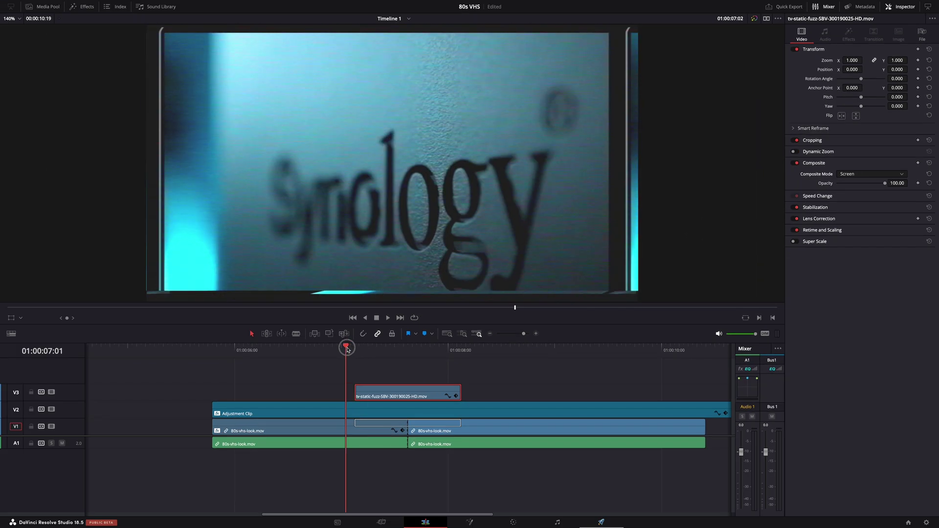
pyautogui.moveTo(373, 351); pyautogui.dragTo(461, 355)
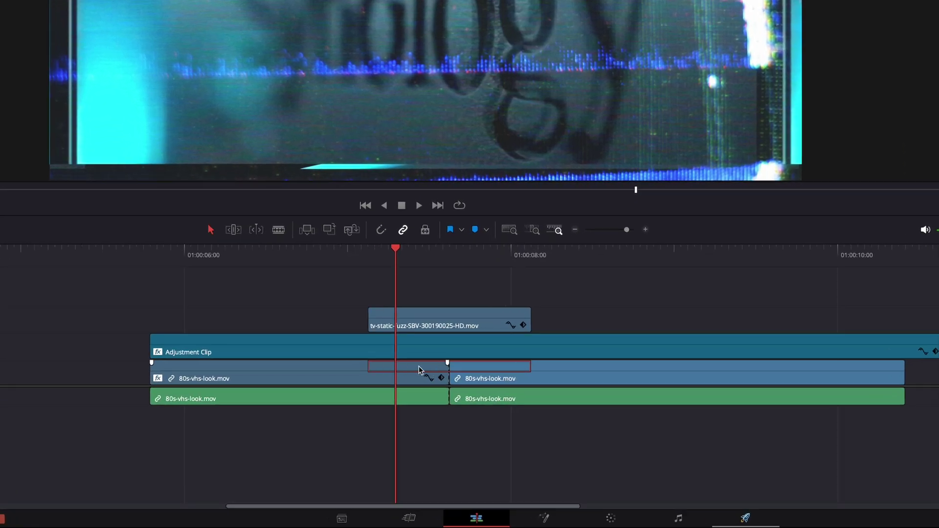
# Step: Place an Adjustment Clip on track V4 above the tv-static clip
pyautogui.click(429, 324)
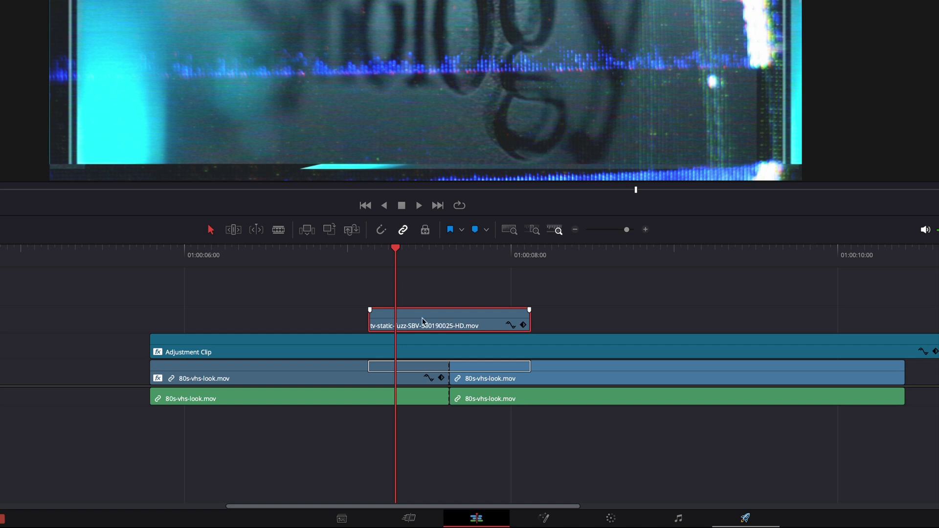
pyautogui.click(349, 307)
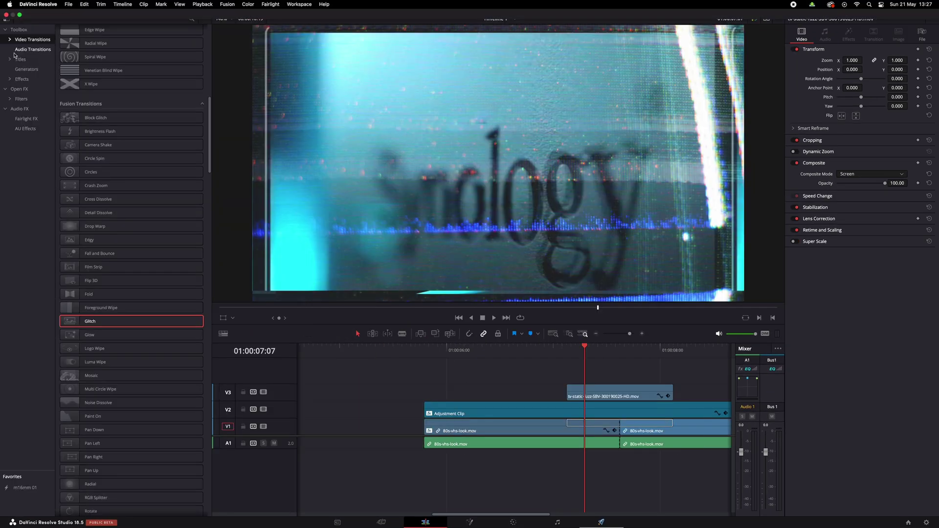
pyautogui.click(22, 79)
pyautogui.moveTo(610, 370); pyautogui.dragTo(686, 375)
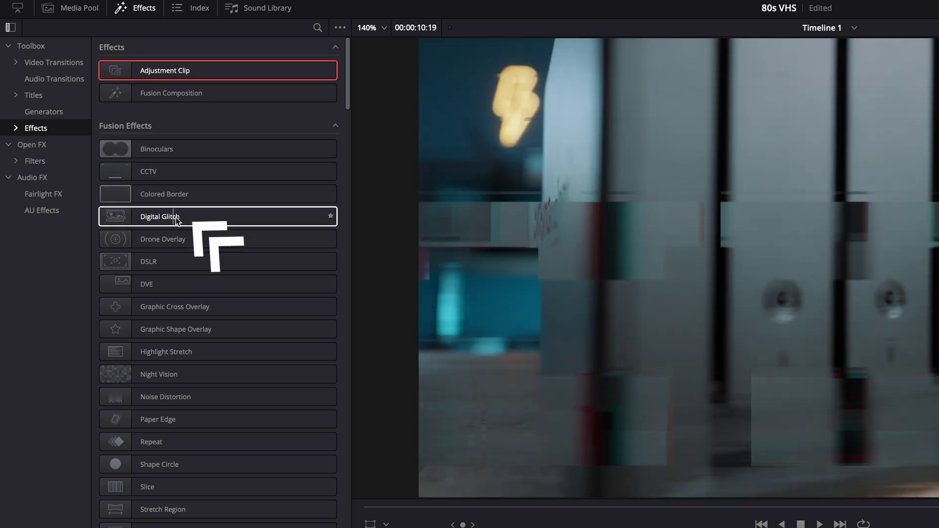
# Step: Apply the Digital Glitch Fusion effect to the V4 adjustment clip and preview it
pyautogui.moveTo(116, 220); pyautogui.dragTo(445, 311)
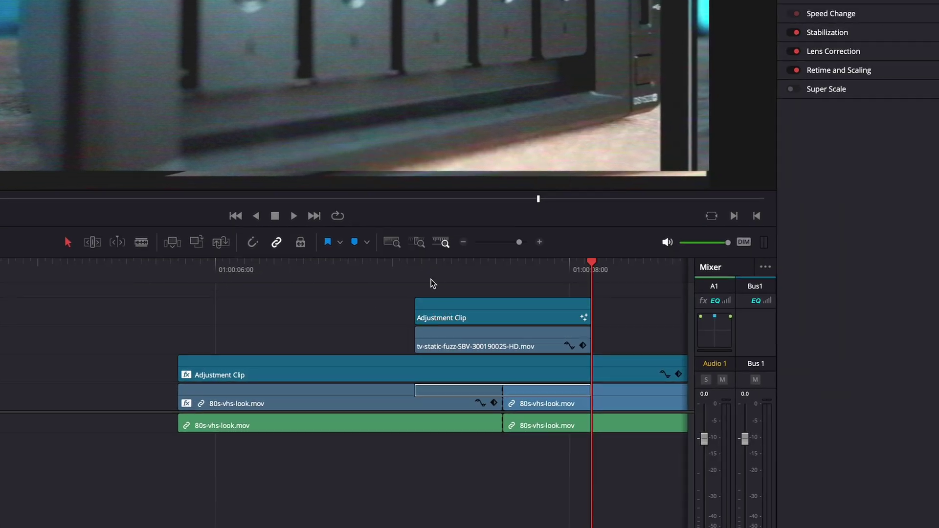
pyautogui.moveTo(420, 274); pyautogui.dragTo(470, 275)
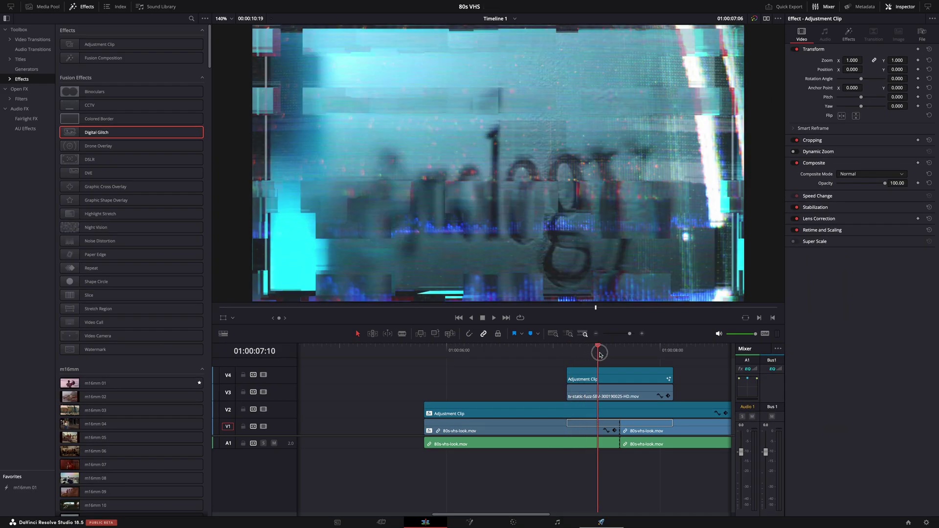
pyautogui.moveTo(600, 354); pyautogui.dragTo(656, 355)
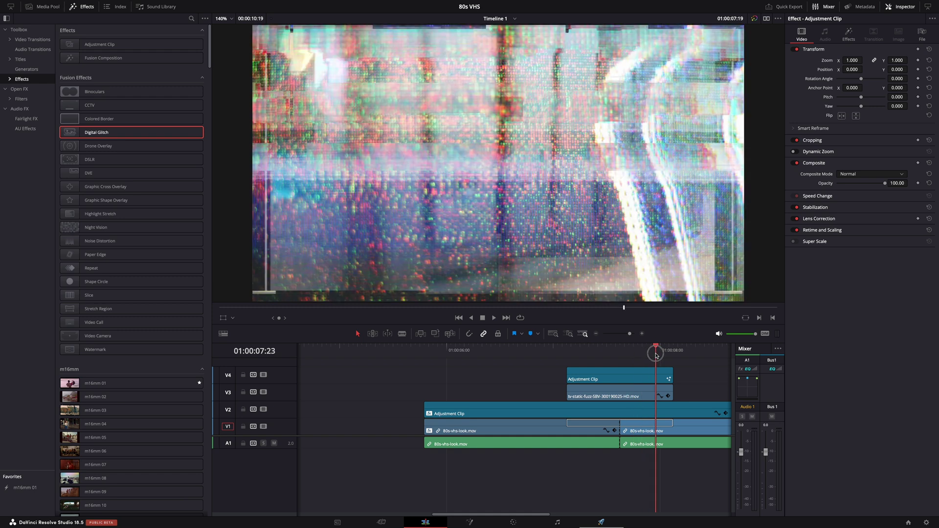
# Step: Move the glitch adjustment clip down to V3, after the static clip
pyautogui.click(88, 7)
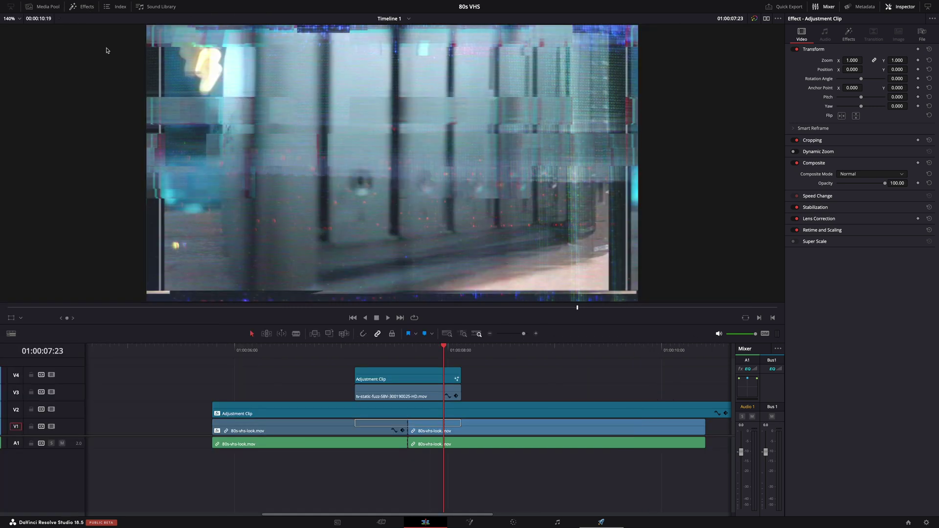
pyautogui.moveTo(395, 377); pyautogui.dragTo(571, 395)
pyautogui.moveTo(528, 359); pyautogui.dragTo(630, 353)
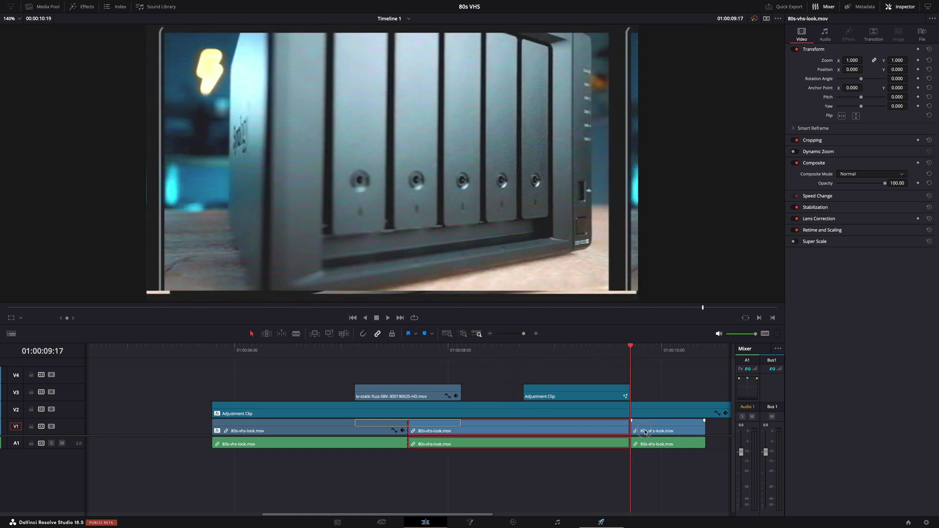
# Step: Raise the middle clip's Inspector Transform Zoom from 1.000 to 1.270
pyautogui.moveTo(897, 60); pyautogui.dragTo(907, 60)
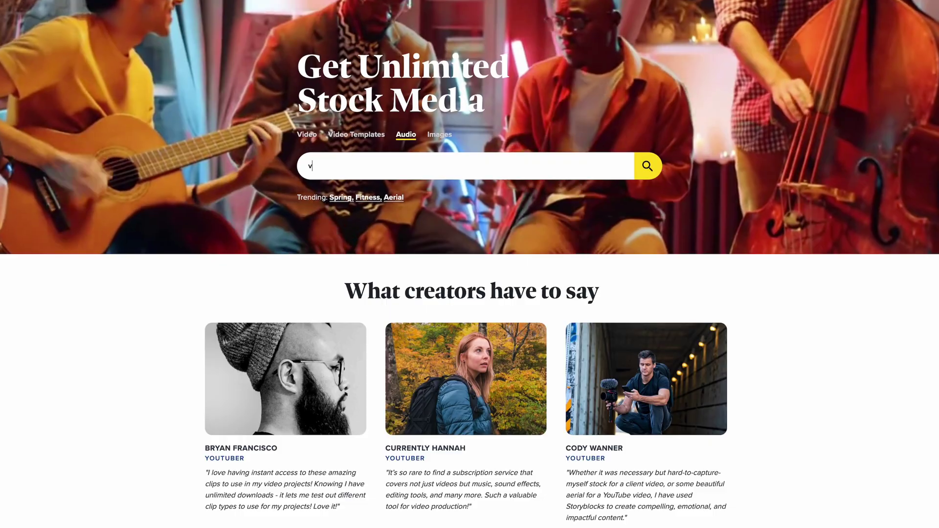
# Step: Search Storyblocks audio for 'video games', then for 'synth', and browse the results
pyautogui.write('video games')
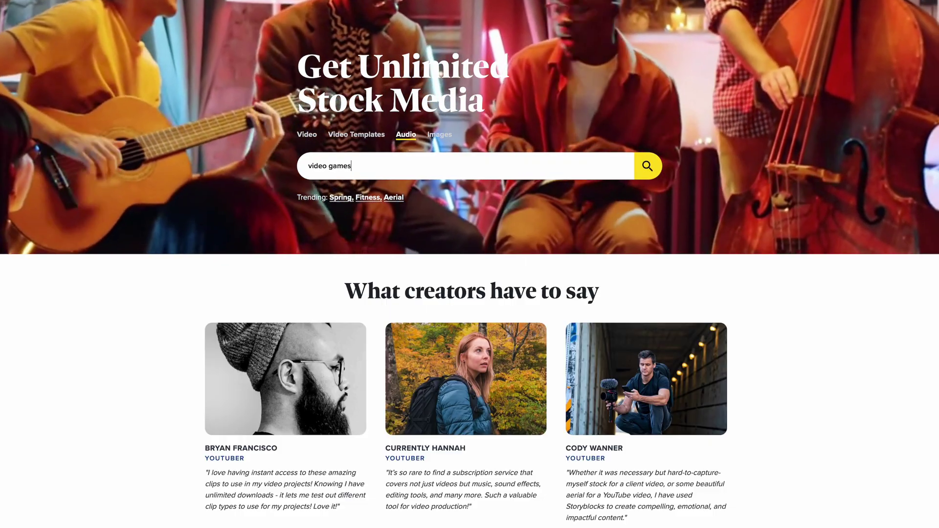
pyautogui.press('Return')
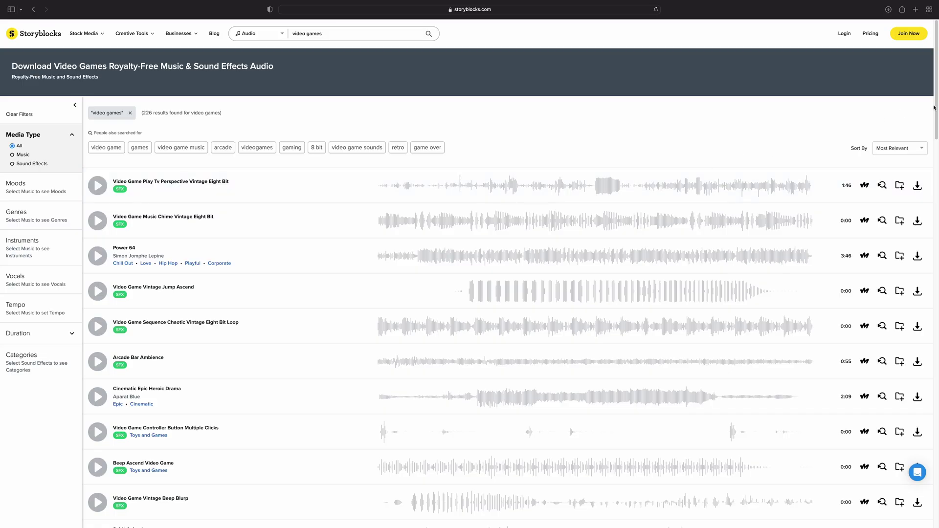
pyautogui.write('synth')
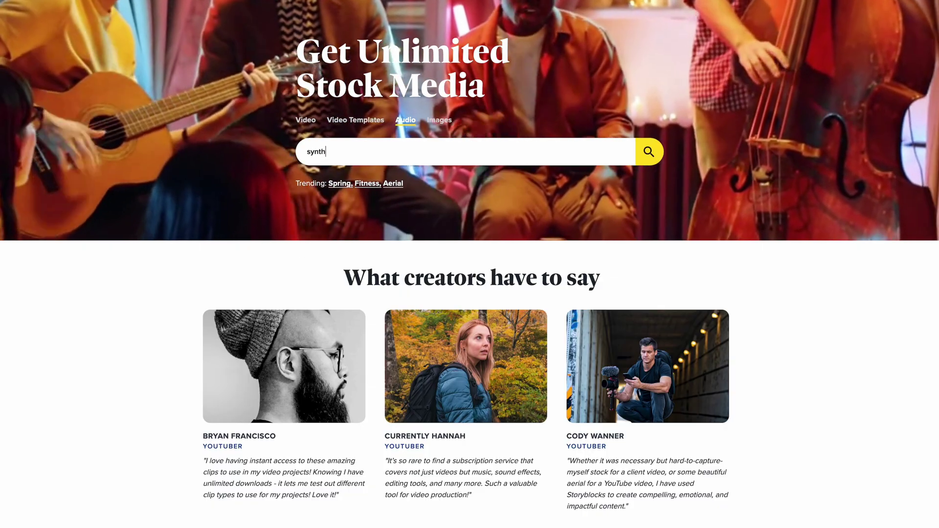
pyautogui.press('Return')
pyautogui.scroll(-2, 934, 137)
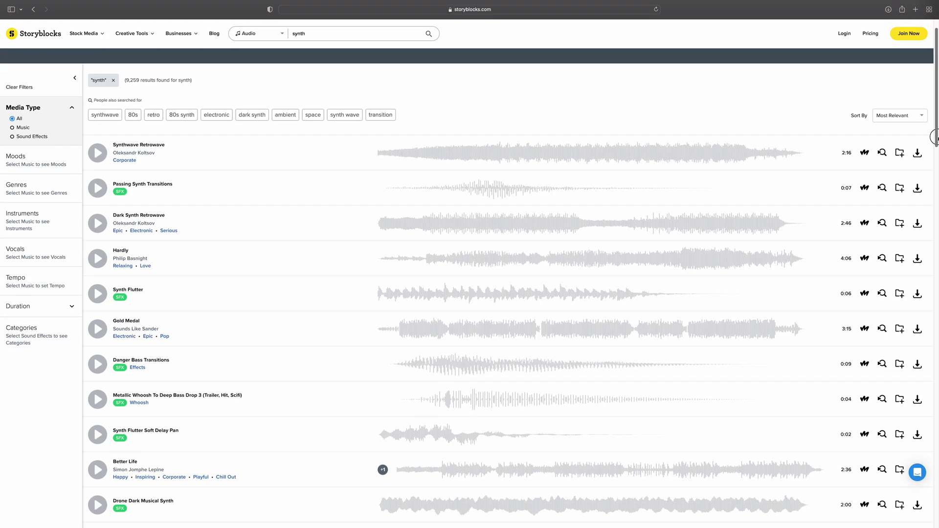
pyautogui.scroll(-2, 934, 137)
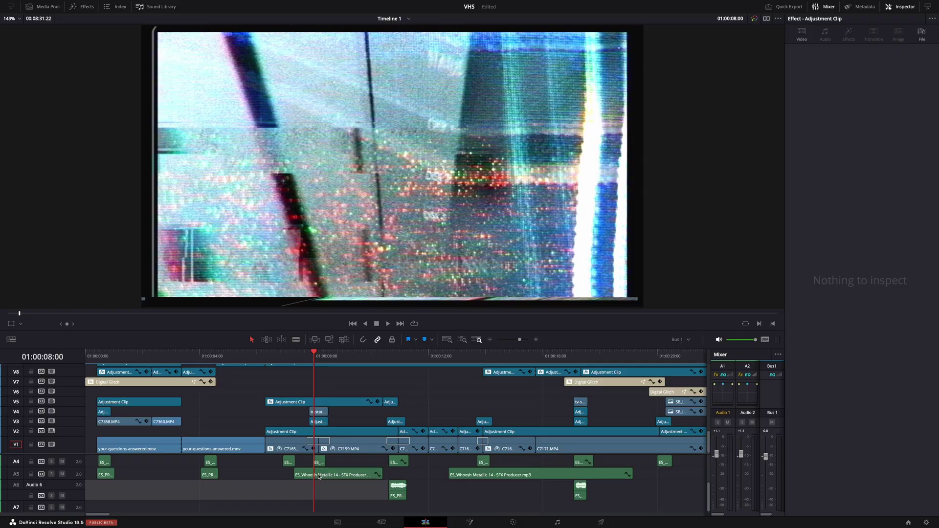
pyautogui.click(320, 477)
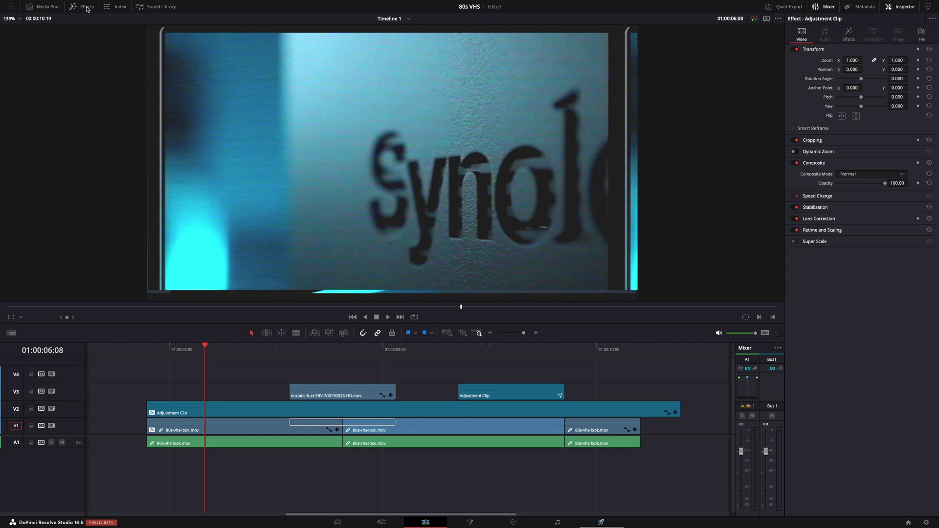
# Step: Add the Digital Glitch Fusion title on V4 at the edit's start and preview its text
pyautogui.click(87, 8)
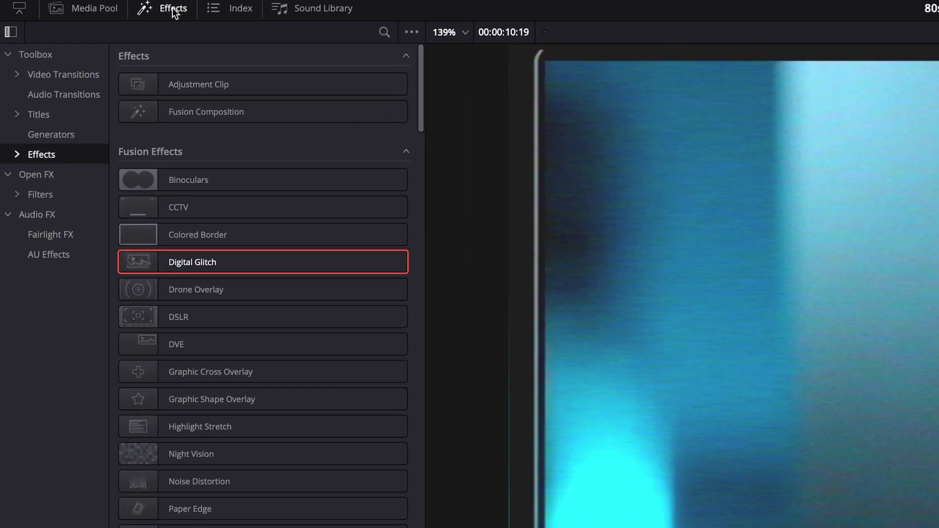
pyautogui.click(38, 114)
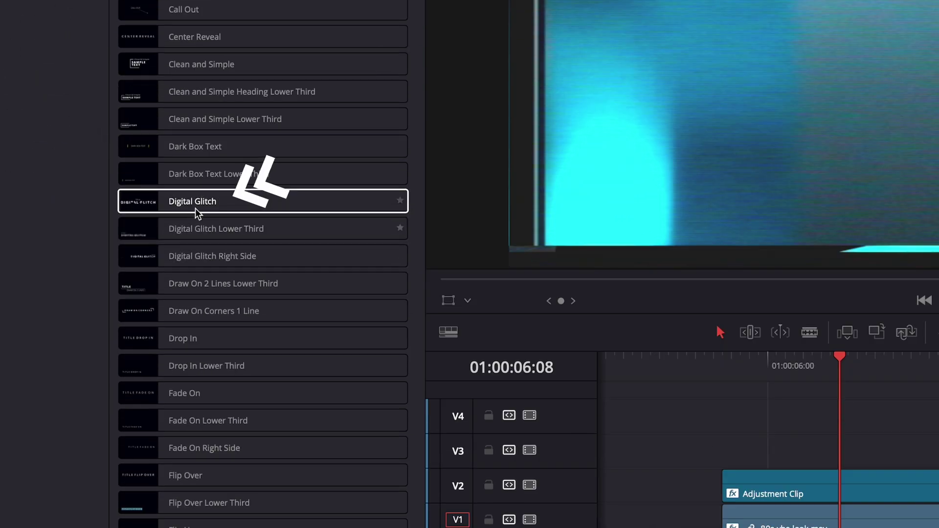
pyautogui.moveTo(197, 478); pyautogui.dragTo(712, 527)
pyautogui.moveTo(599, 404); pyautogui.dragTo(601, 404)
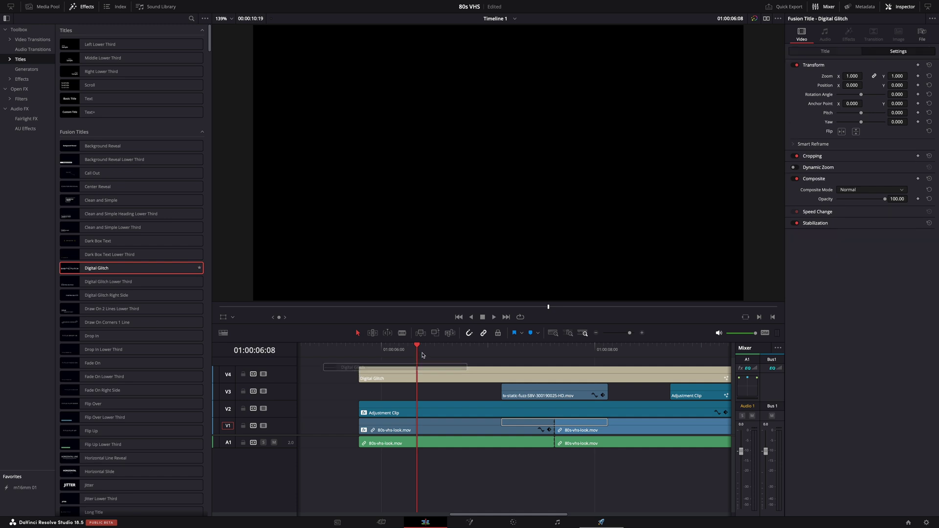
pyautogui.click(710, 363)
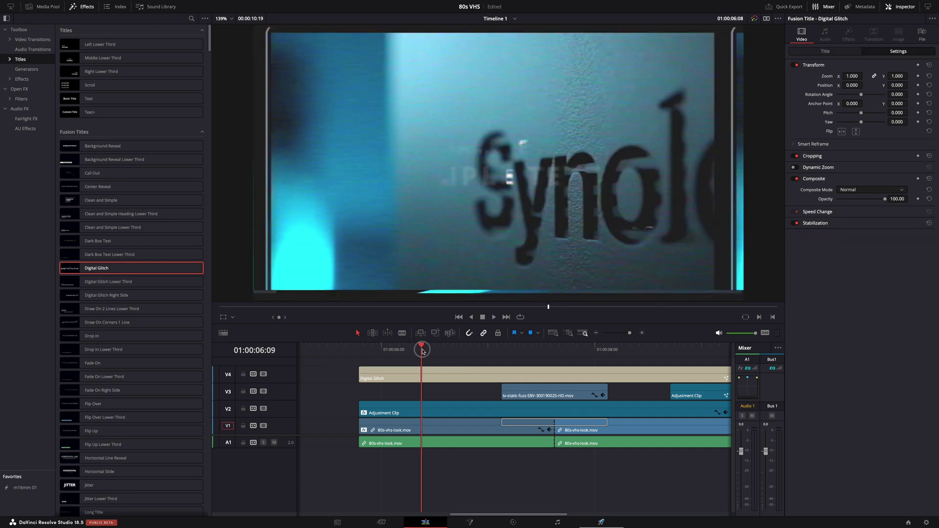
pyautogui.moveTo(423, 351); pyautogui.dragTo(497, 357)
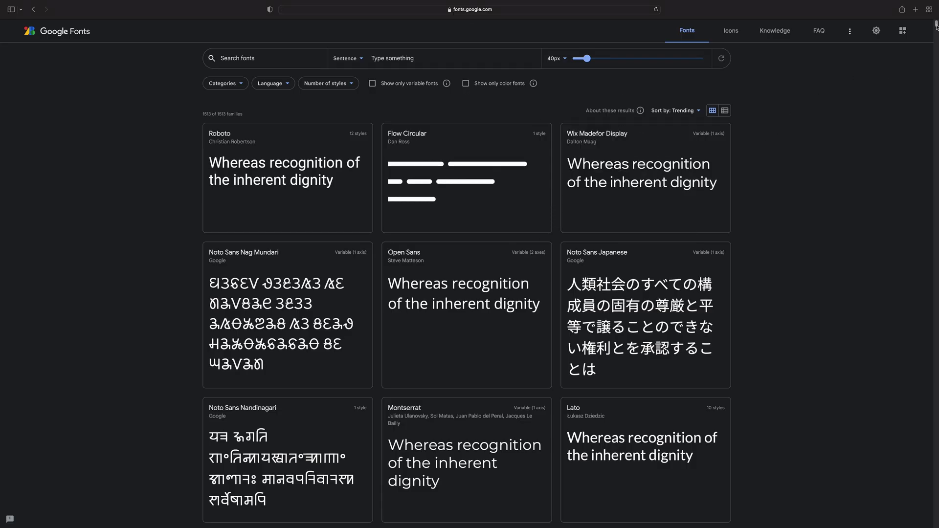
pyautogui.scroll(-15, 936, 25)
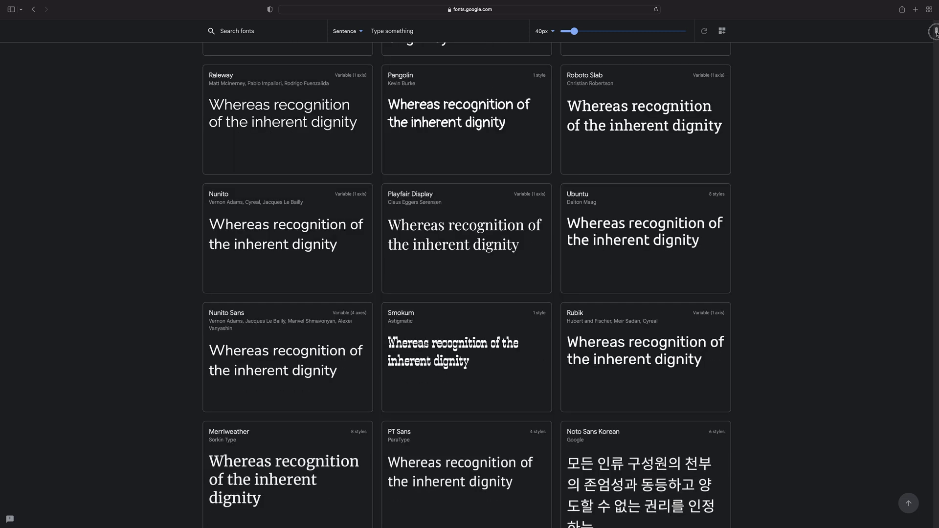